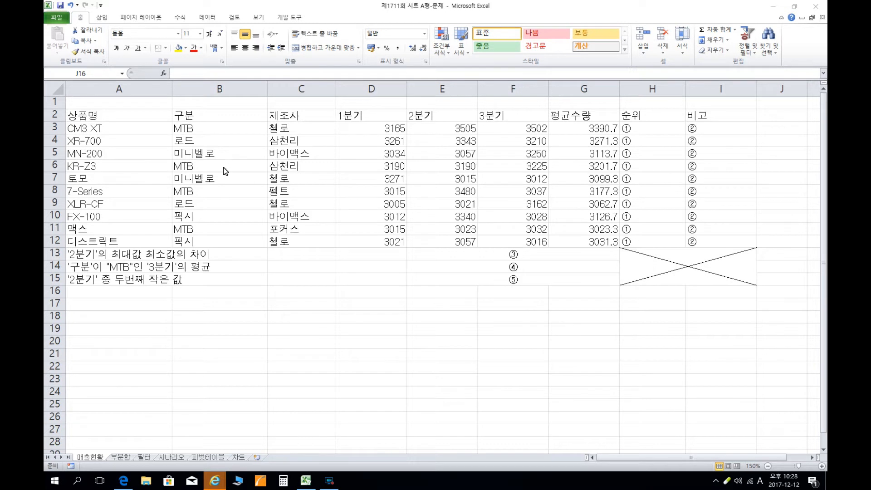
# Set the height of row 1 to 80.
pyautogui.click(52, 102)
pyautogui.rightClick(52, 102)
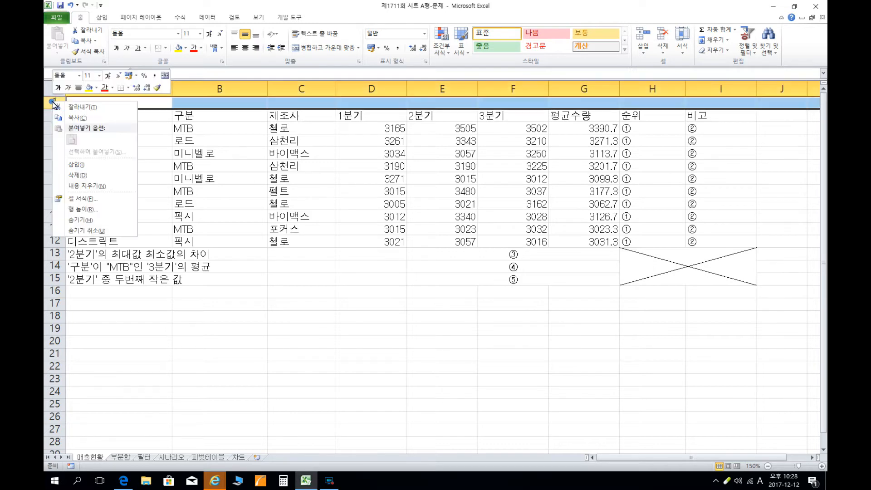
pyautogui.click(80, 210)
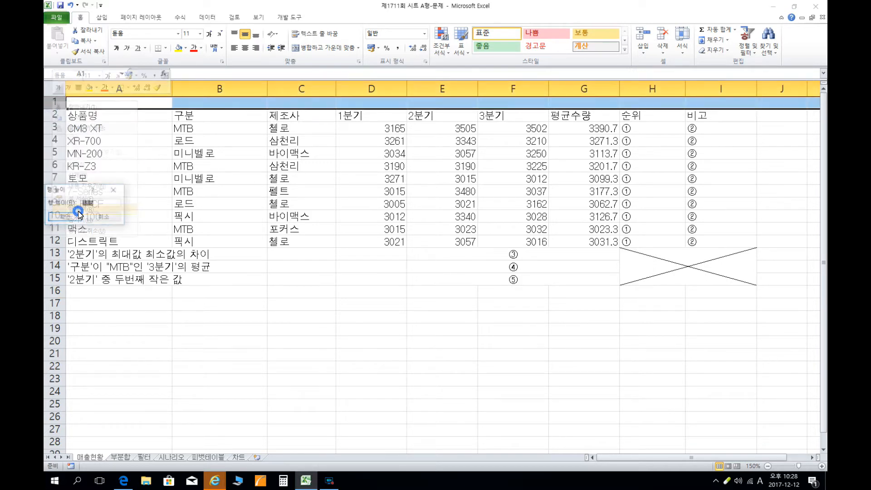
pyautogui.write('80')
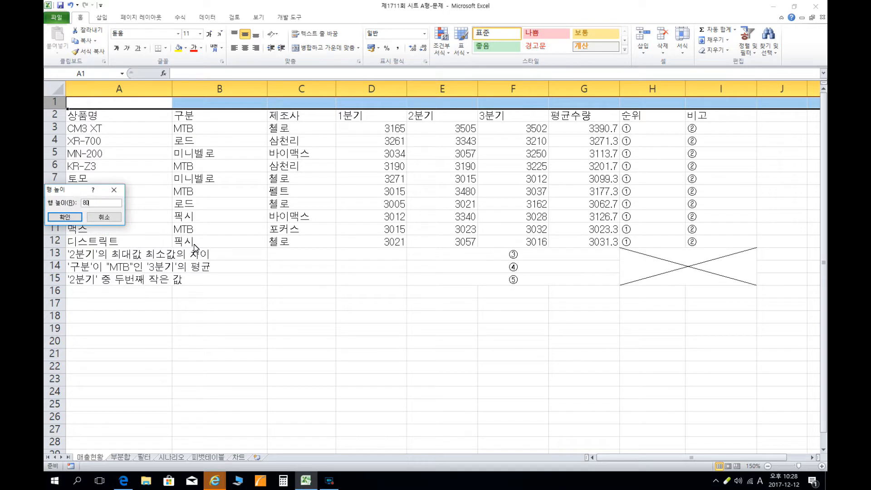
pyautogui.press('Return')
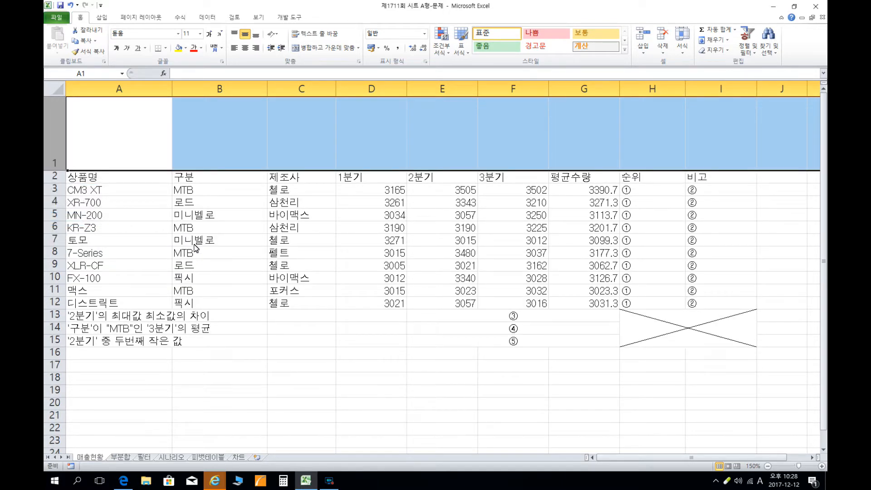
# Set the height of rows 2 through 15 to 18.
pyautogui.click(54, 178)
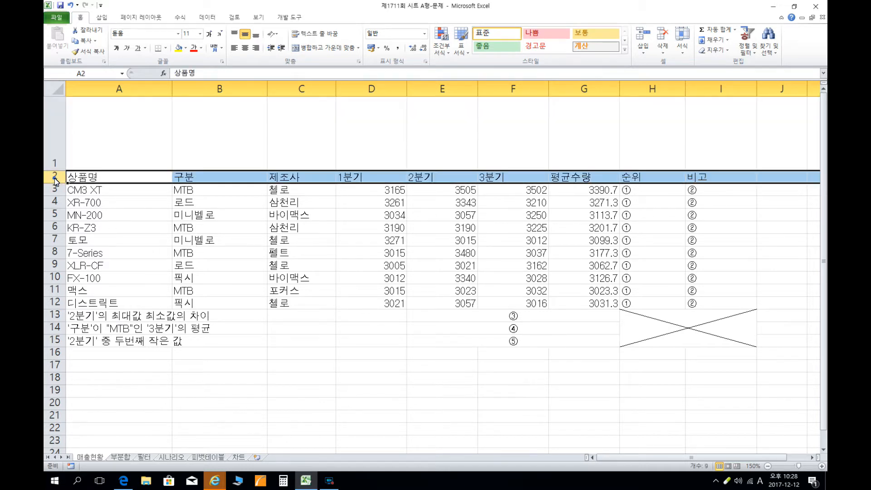
pyautogui.keyDown('shift'); pyautogui.click(60, 340); pyautogui.keyUp('shift')
pyautogui.rightClick(60, 341)
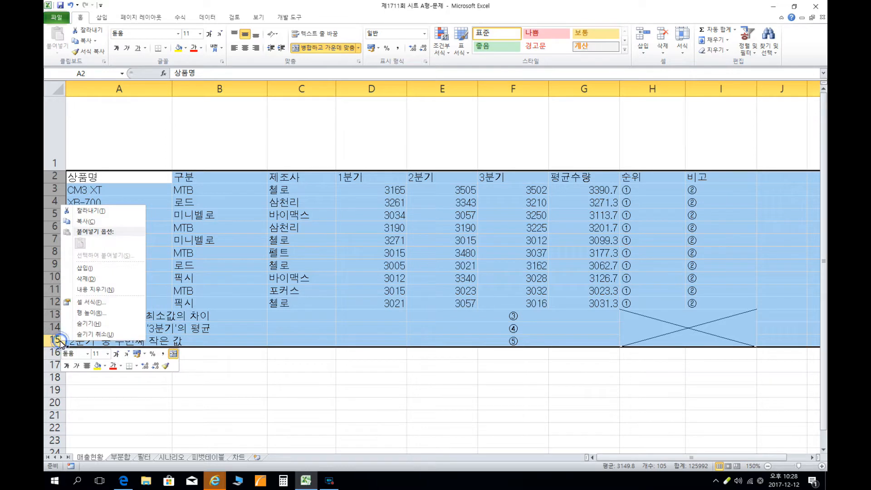
pyautogui.click(89, 313)
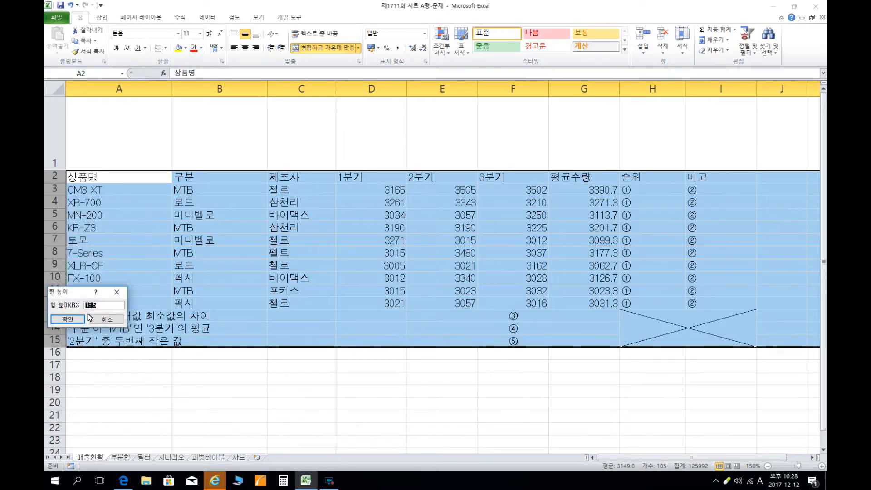
pyautogui.write('18')
pyautogui.press('Return')
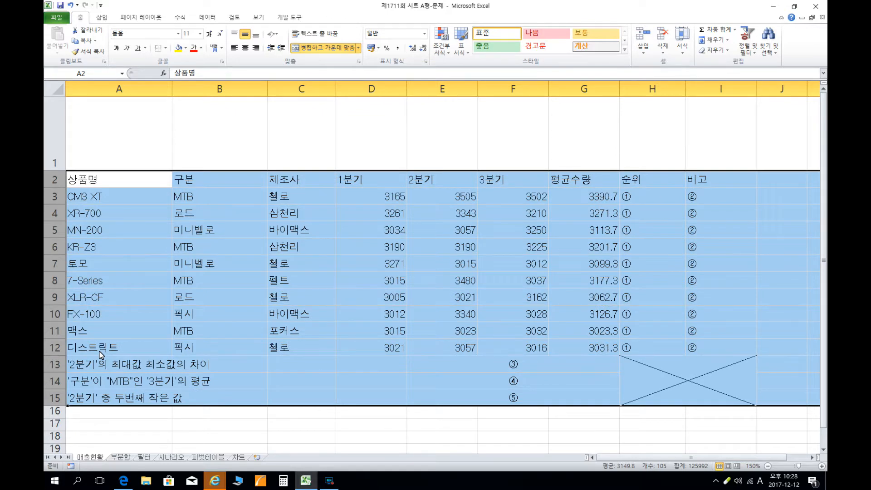
# Draw a plaque shape with notched corners across B1:H1, about 19.37 cm wide and 2.43 cm high.
pyautogui.click(201, 125)
pyautogui.click(102, 18)
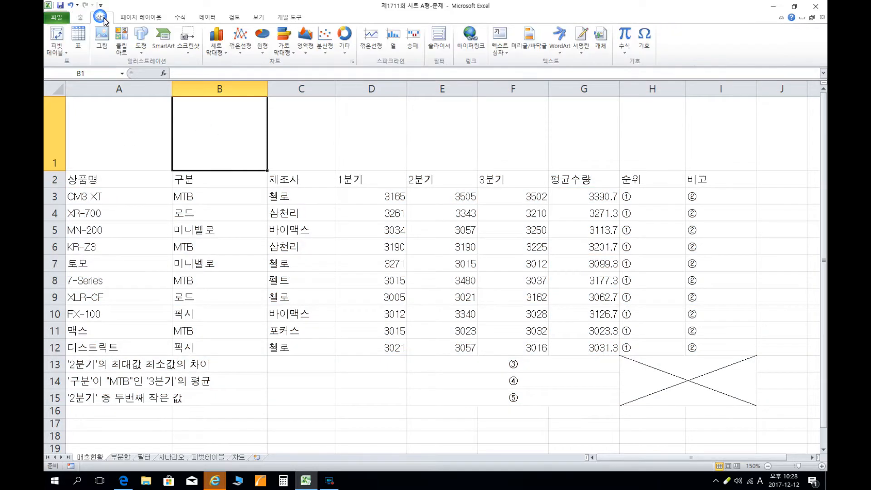
pyautogui.click(141, 46)
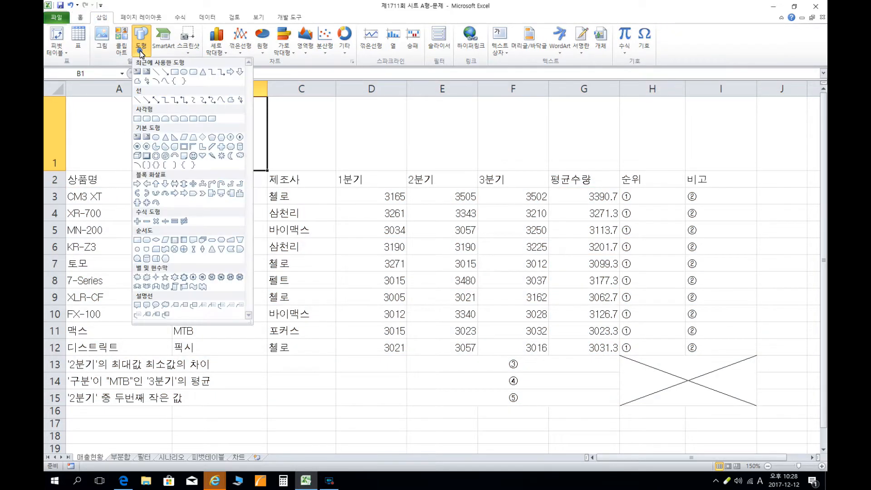
pyautogui.click(230, 148)
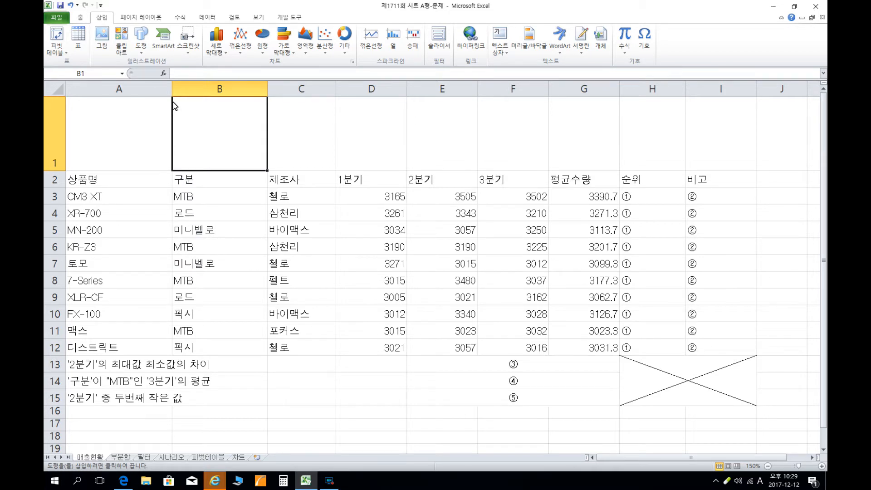
pyautogui.moveTo(172, 103)
pyautogui.mouseDown()
pyautogui.moveTo(294, 130)
pyautogui.moveTo(679, 161)
pyautogui.moveTo(687, 170)
pyautogui.mouseUp()
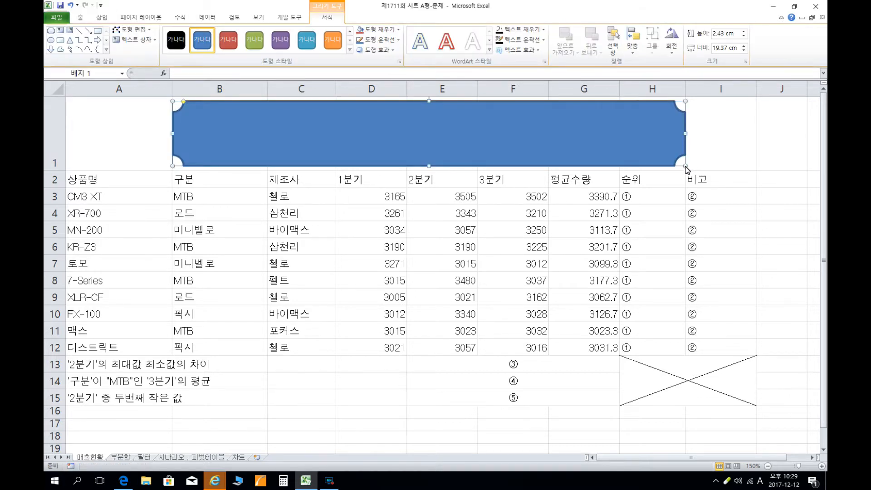
# Enter the title text "자전거 매출현황" in the plaque shape.
pyautogui.write('wk')
pyautogui.press('BackSpace')
pyautogui.press('BackSpace')
pyautogui.press('Hangul')
pyautogui.write('자전ㄱ')
pyautogui.write('거 매')
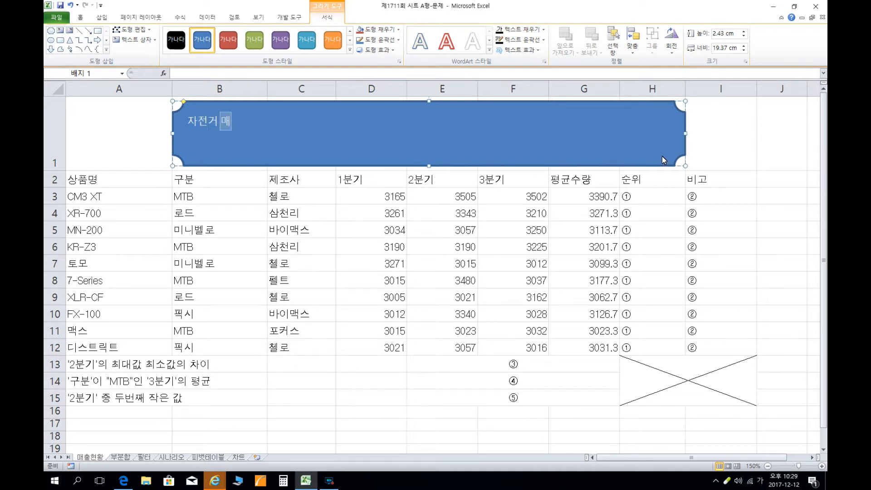
pyautogui.write('출현황')
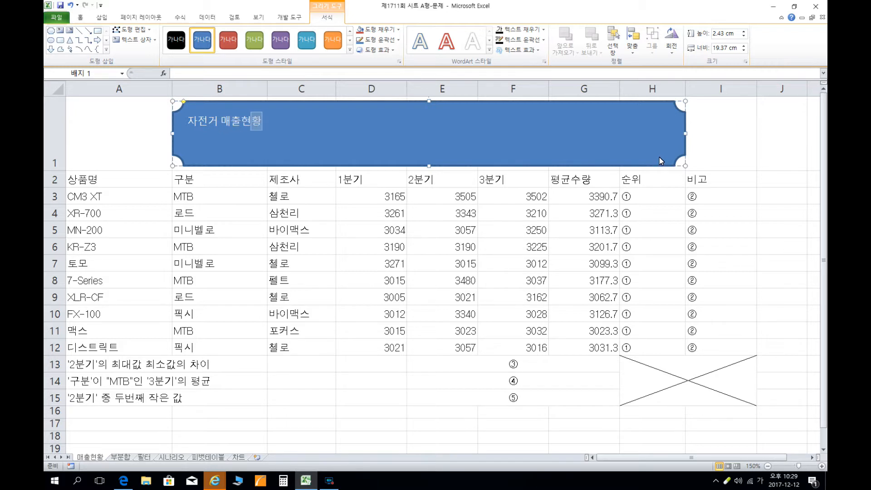
# Apply the solid orange fill shape style from the gallery's second row to the title plaque.
pyautogui.click(397, 102)
pyautogui.click(351, 52)
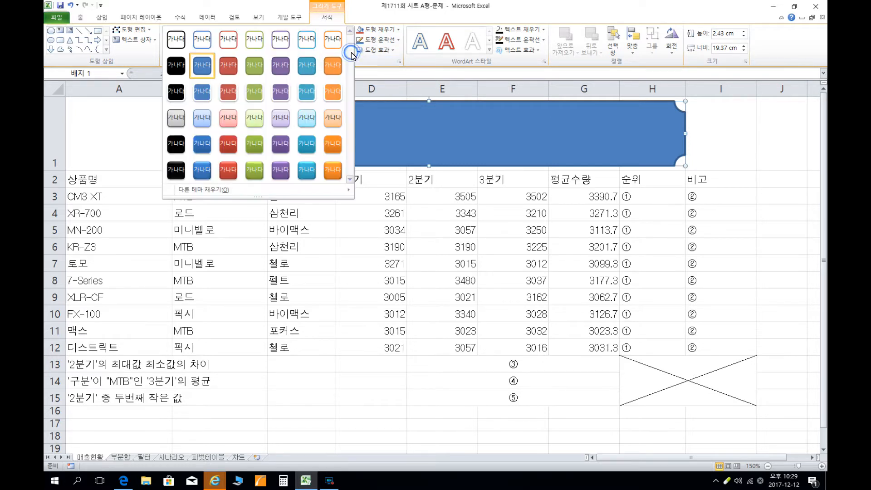
pyautogui.click(332, 66)
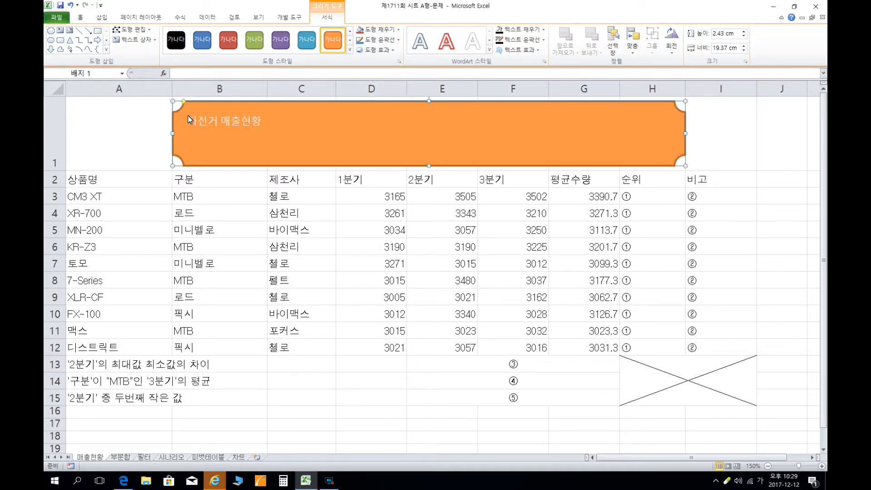
# Set the plaque title's font to 궁서체 and its size to 32.
pyautogui.click(80, 18)
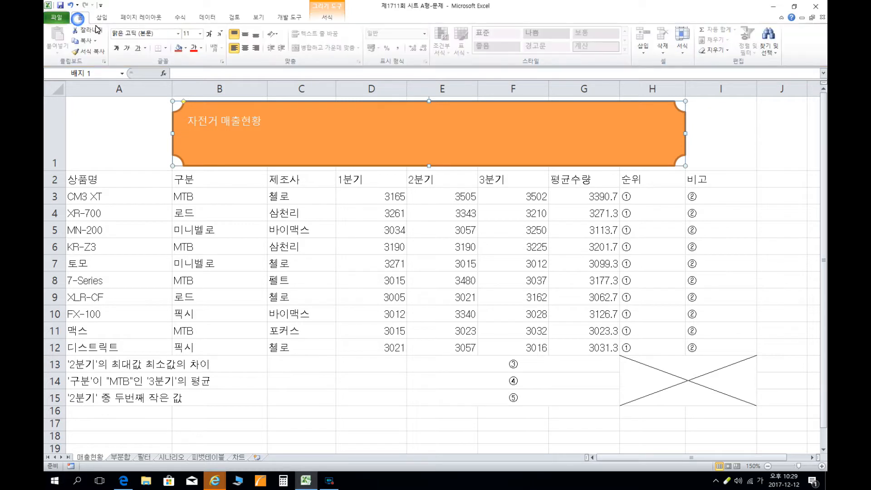
pyautogui.click(161, 36)
pyautogui.write('궁서')
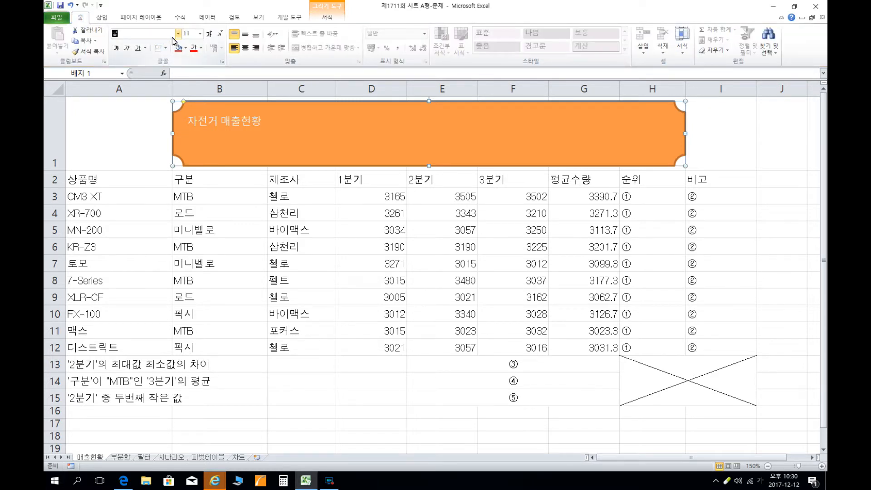
pyautogui.write('체')
pyautogui.press('Return')
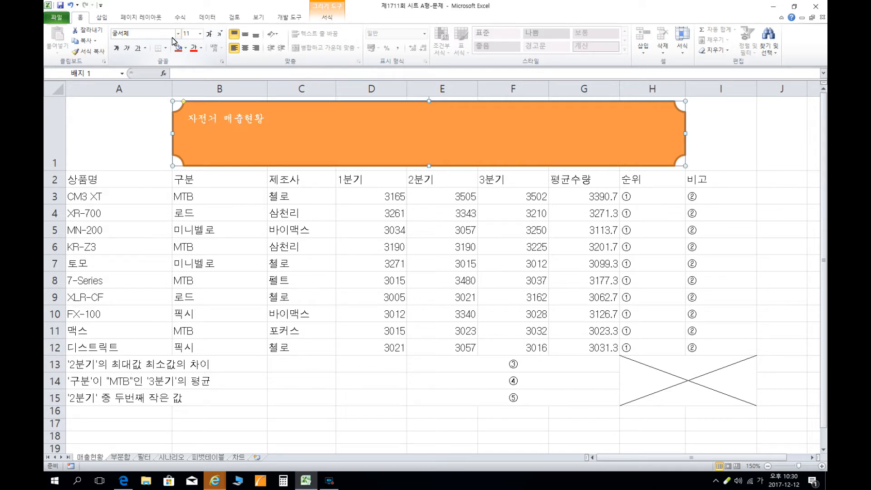
pyautogui.click(194, 37)
pyautogui.write('32')
pyautogui.press('Return')
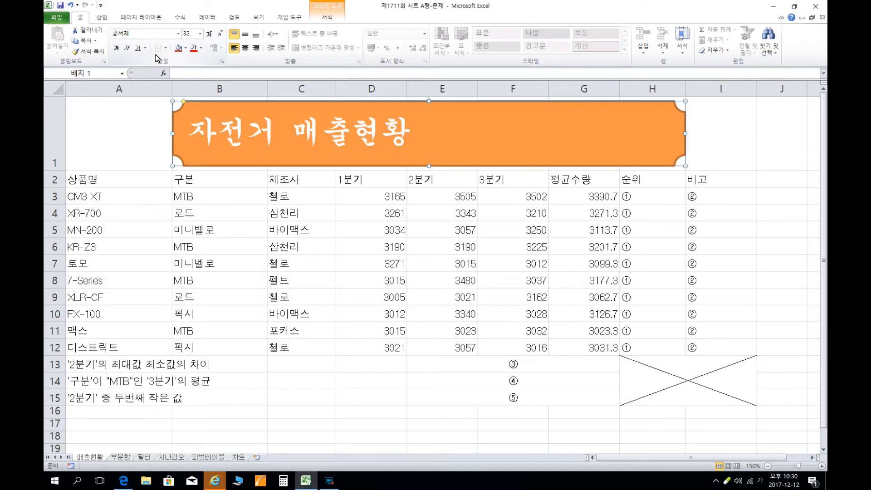
# Make the plaque title italic and centre it vertically and horizontally within the shape.
pyautogui.click(127, 48)
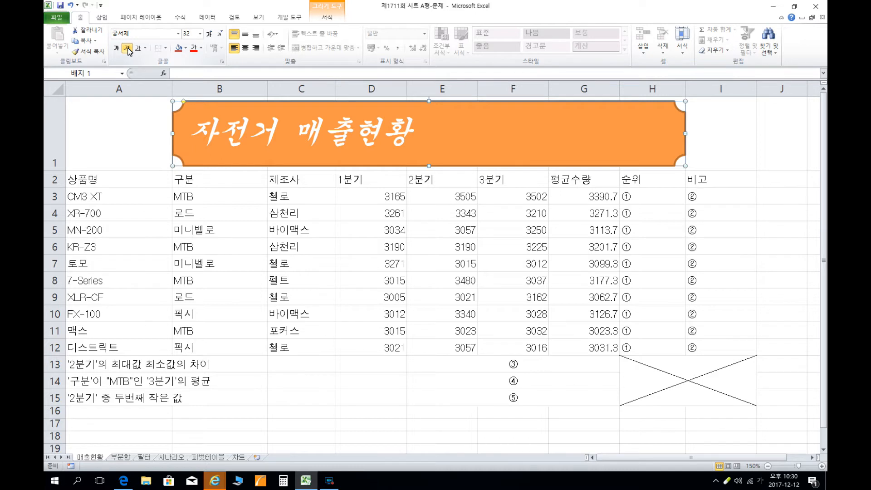
pyautogui.click(245, 35)
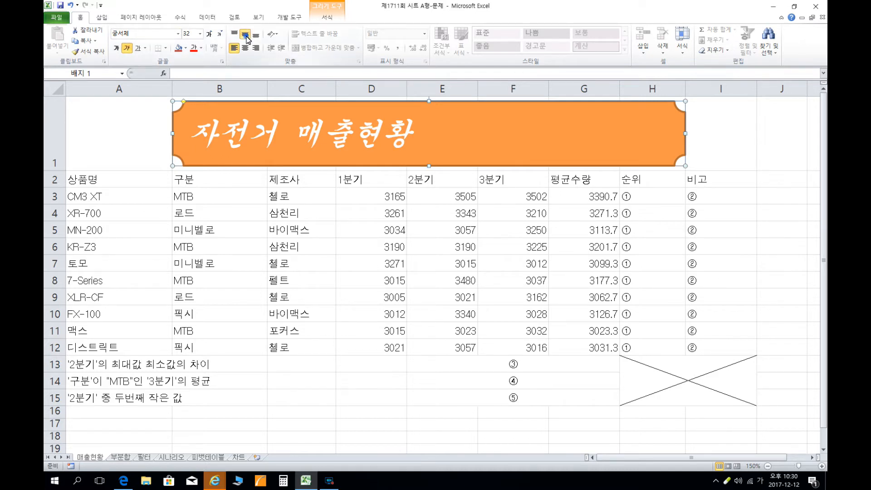
pyautogui.click(245, 48)
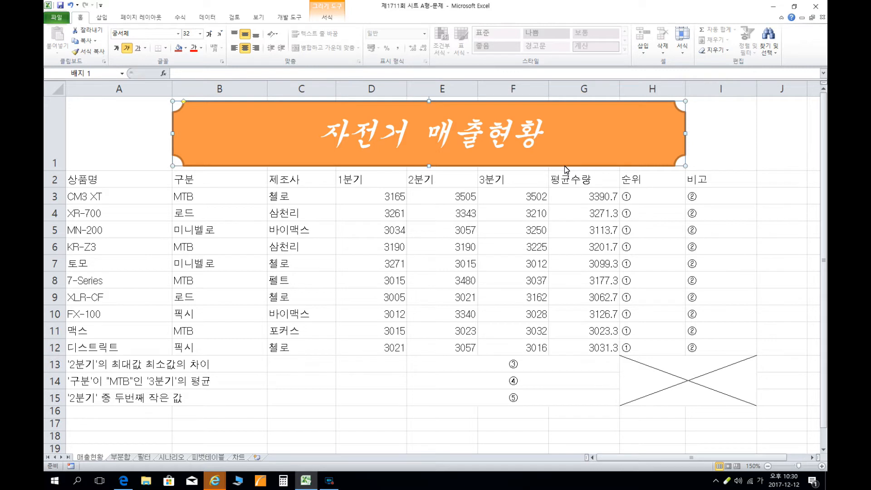
# Apply all borders (모든 테두리) to the table range A2:I15 and centre its contents horizontally.
pyautogui.click(131, 180)
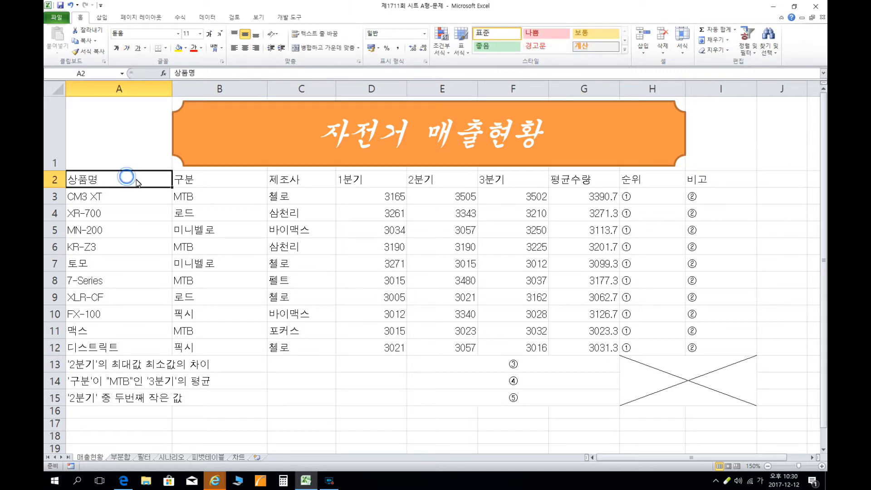
pyautogui.keyDown('shift'); pyautogui.click(716, 397); pyautogui.keyUp('shift')
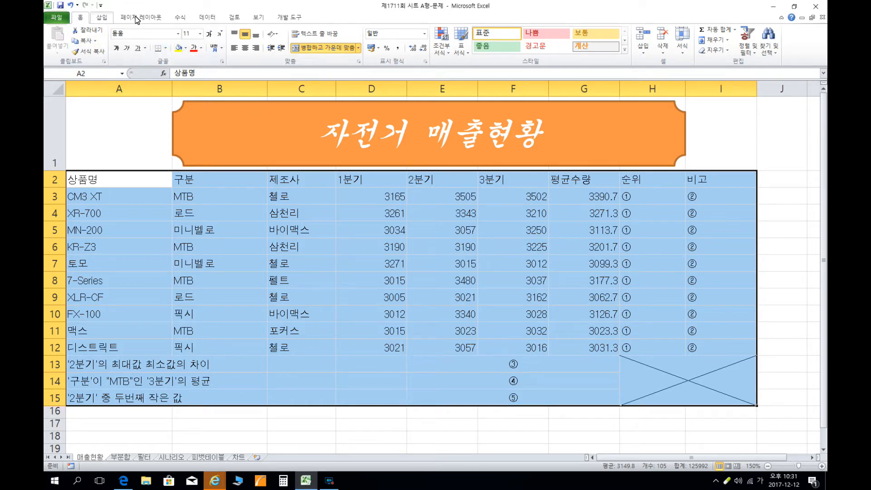
pyautogui.click(167, 48)
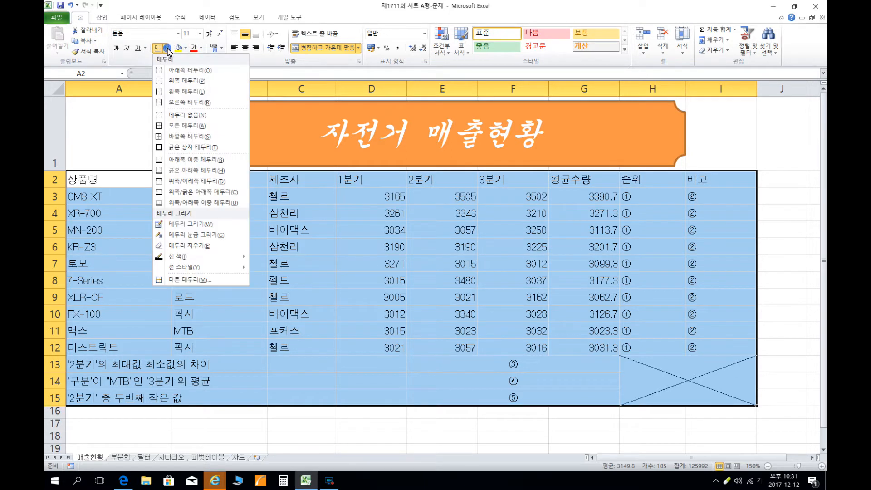
pyautogui.click(180, 128)
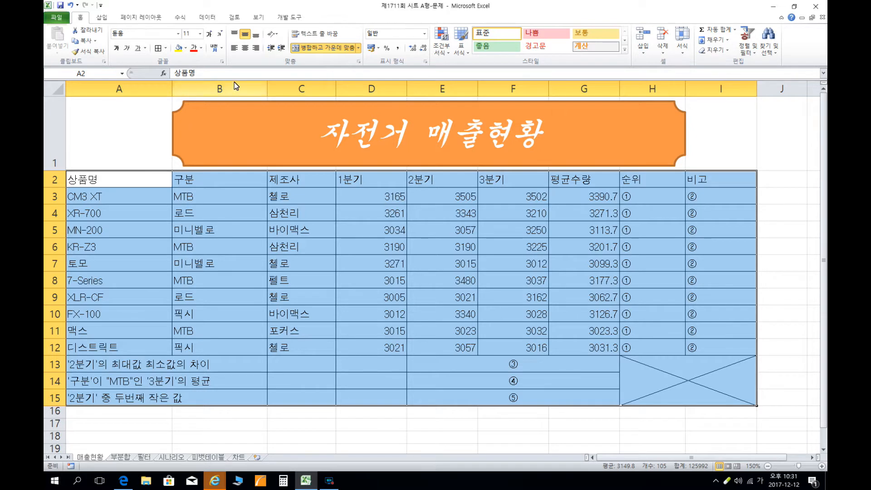
pyautogui.click(245, 47)
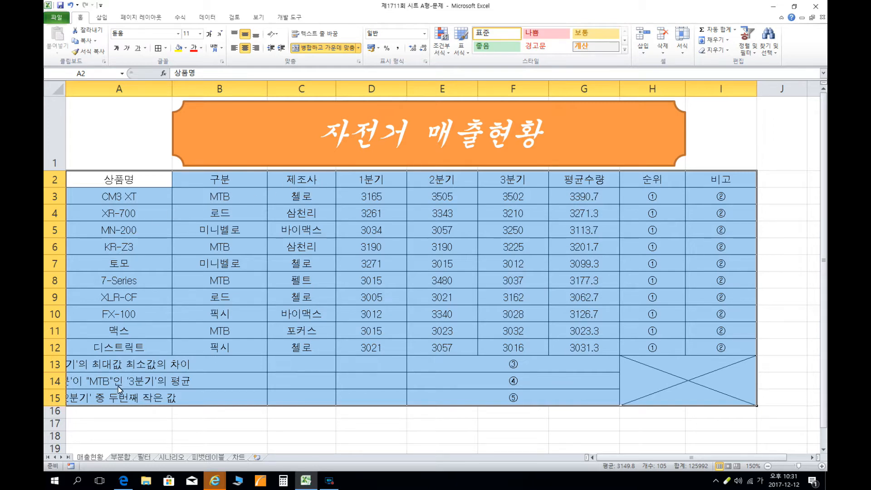
# Merge and centre the label cells A13:D13, A14:D14 and A15:D15, each row separately.
pyautogui.click(94, 368)
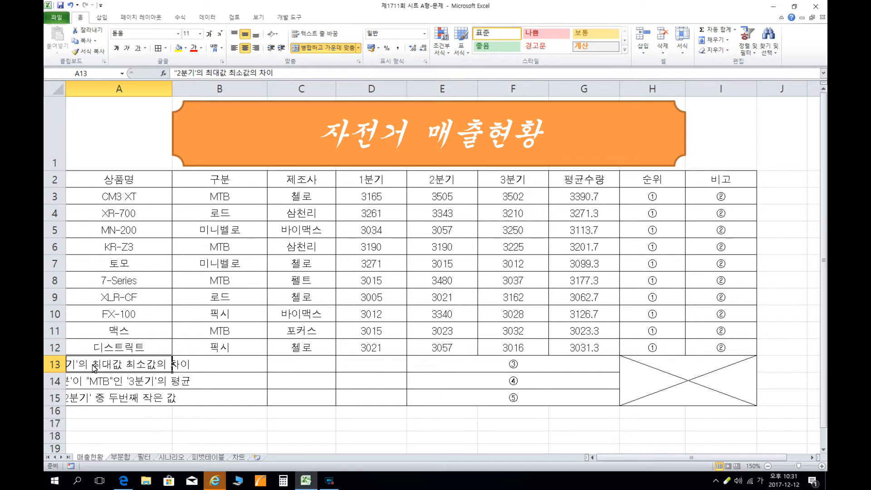
pyautogui.moveTo(94, 369); pyautogui.dragTo(376, 373)
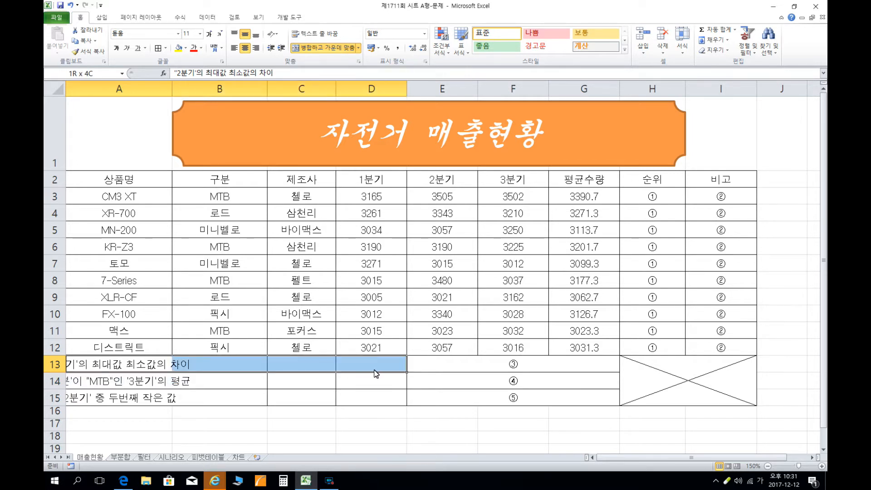
pyautogui.click(336, 50)
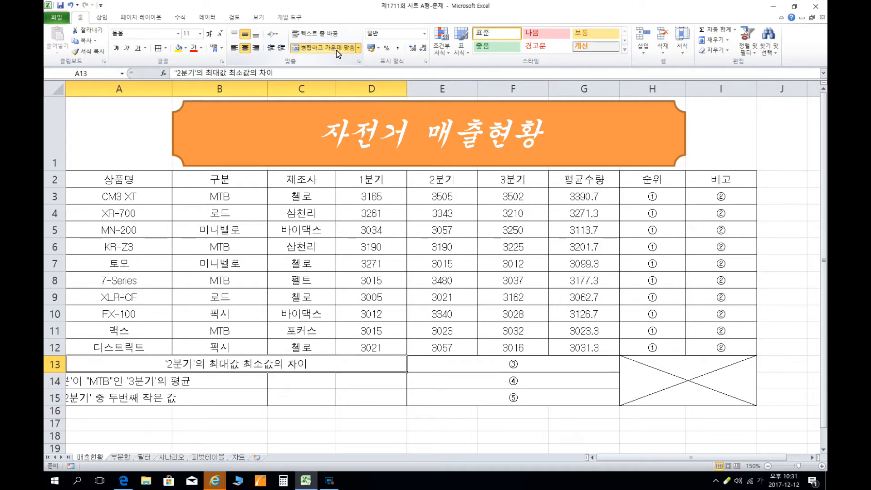
pyautogui.moveTo(88, 383); pyautogui.dragTo(367, 386)
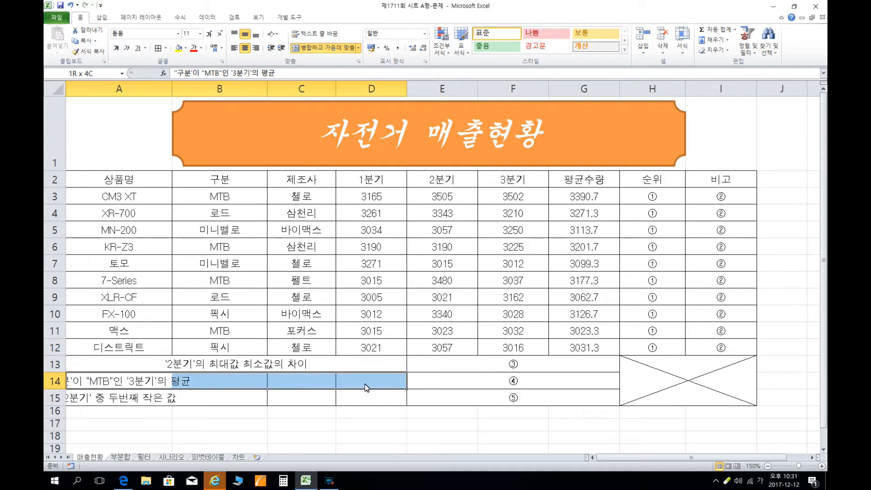
pyautogui.click(324, 47)
pyautogui.moveTo(127, 402); pyautogui.dragTo(369, 399)
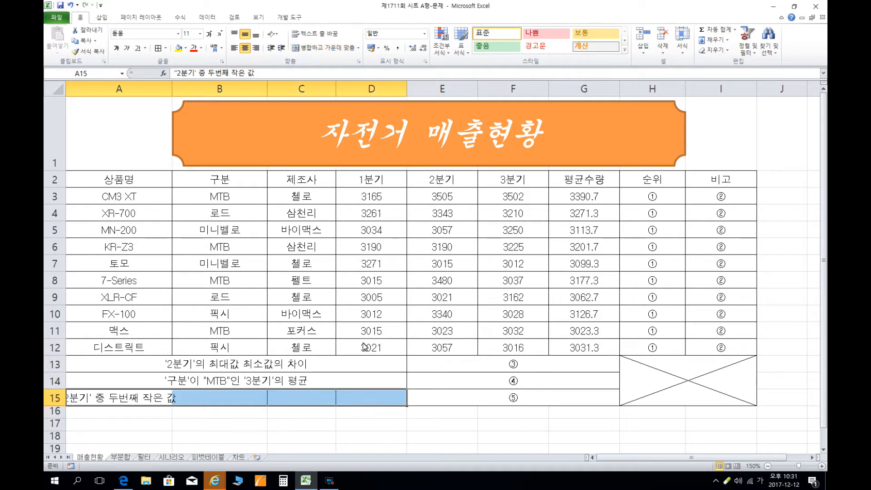
pyautogui.click(325, 48)
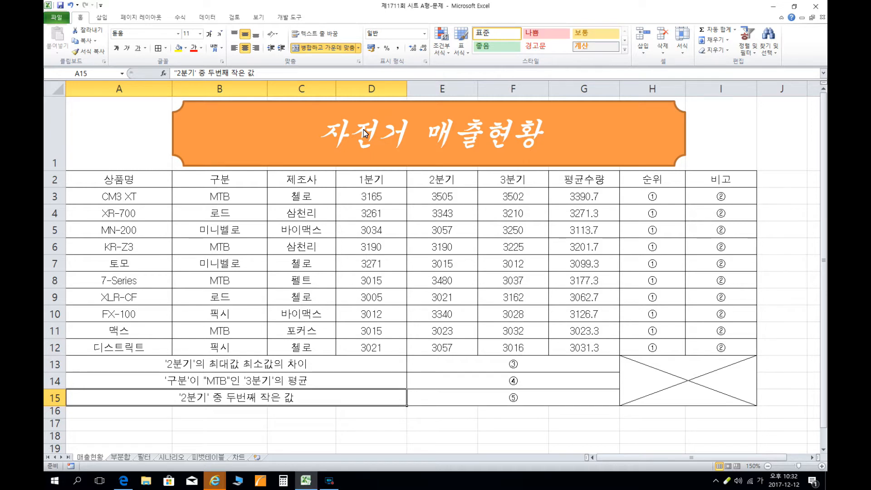
# Fill the header row A2:I2 with the theme colour 주황, 강조 6, 40% 더 밝게.
pyautogui.click(141, 182)
pyautogui.moveTo(140, 182); pyautogui.dragTo(738, 188)
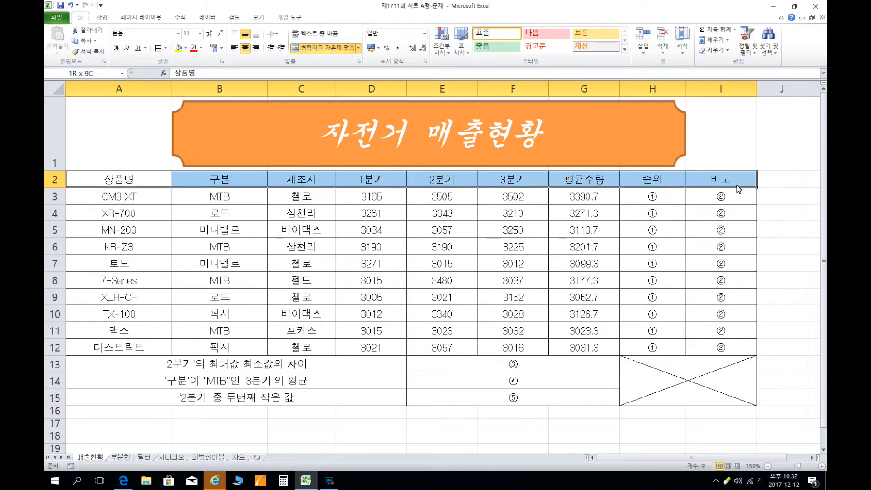
pyautogui.click(187, 49)
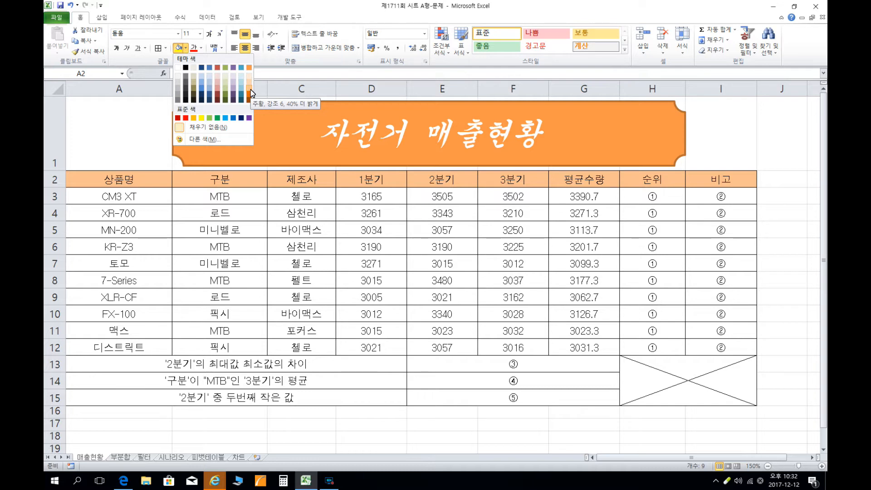
pyautogui.click(185, 77)
# Fill the label cells A13:D15 with the header's light orange, and make both those labels and the header row A2:I2 bold.
pyautogui.moveTo(167, 370); pyautogui.dragTo(167, 397)
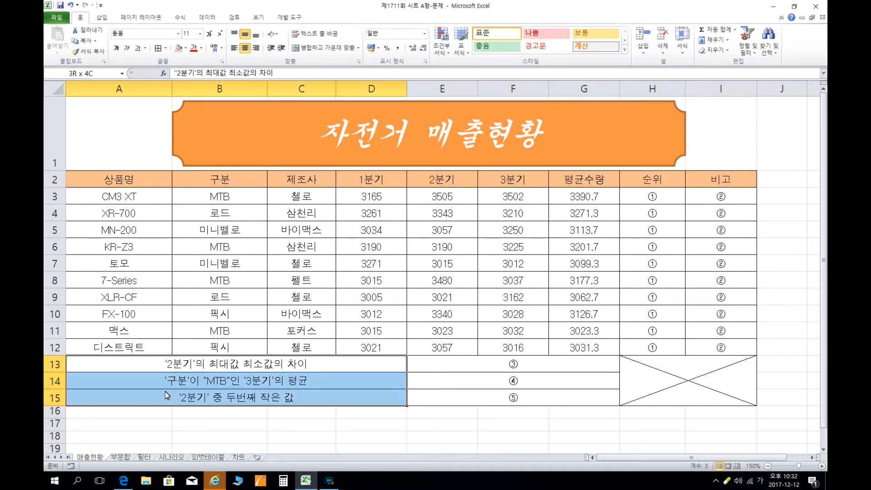
pyautogui.click(178, 48)
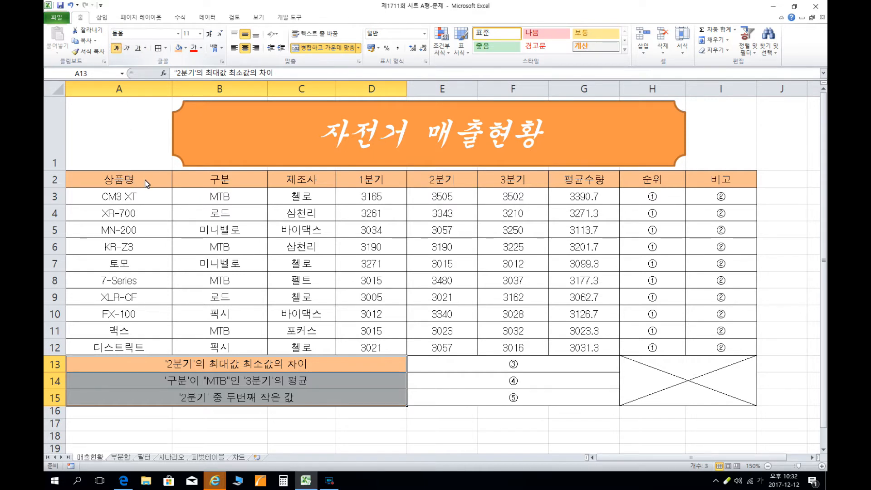
pyautogui.moveTo(146, 183); pyautogui.dragTo(721, 182)
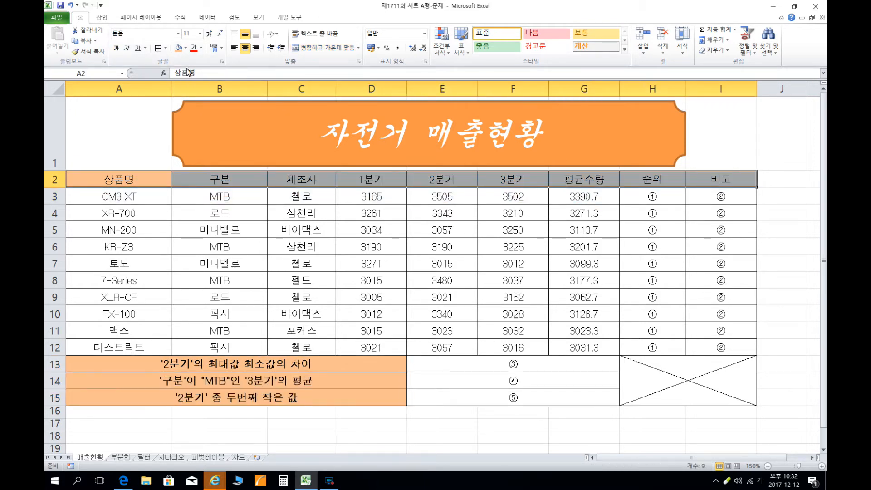
pyautogui.click(116, 48)
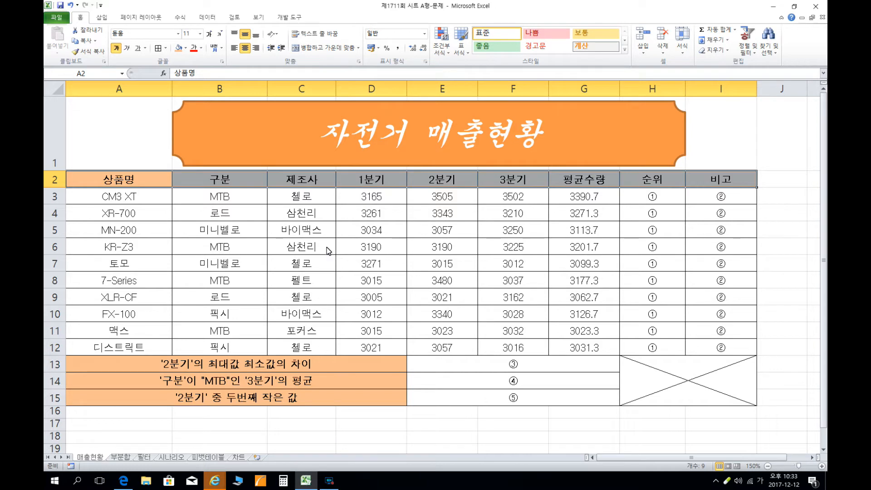
# Format D3:G12 as numbers (숫자) with 0 decimal places and the thousands separator.
pyautogui.moveTo(380, 199); pyautogui.dragTo(375, 344)
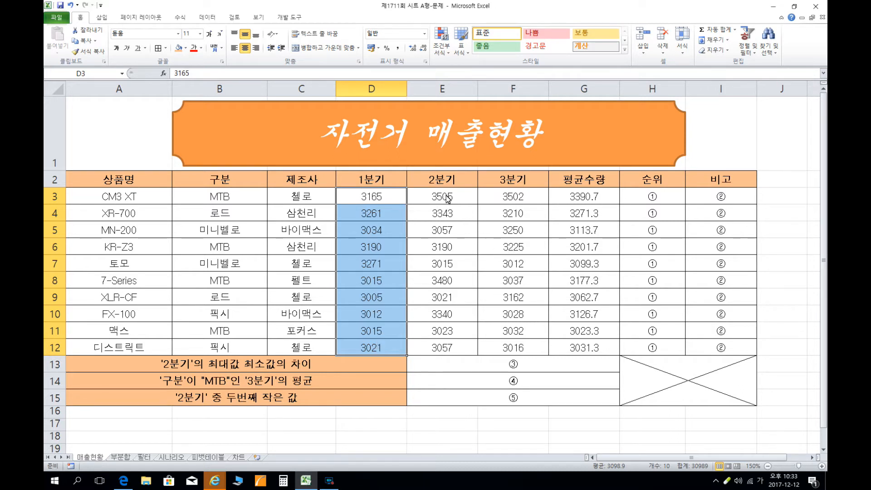
pyautogui.moveTo(447, 198); pyautogui.dragTo(575, 352)
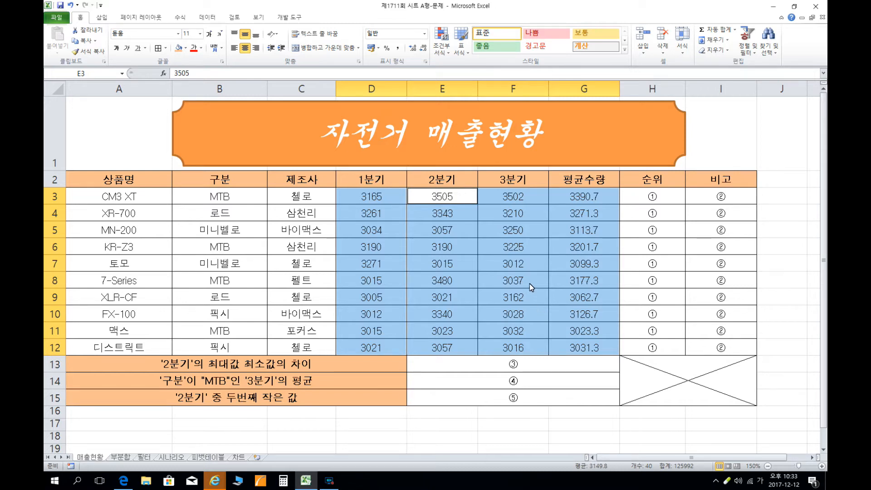
pyautogui.rightClick(529, 247)
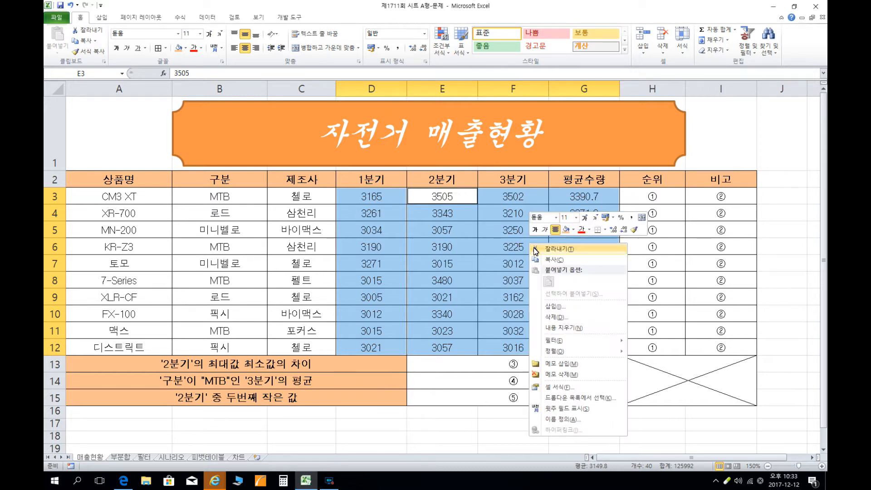
pyautogui.click(582, 391)
pyautogui.moveTo(510, 275); pyautogui.dragTo(516, 156)
pyautogui.click(474, 195)
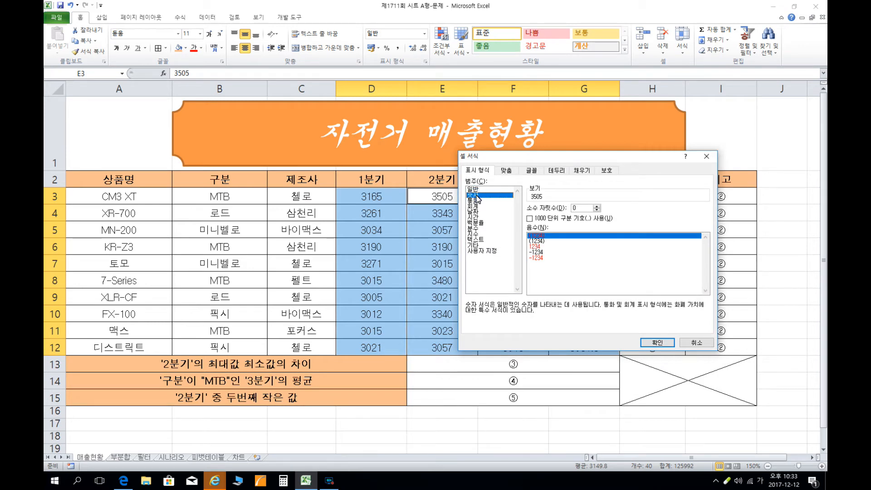
pyautogui.click(530, 218)
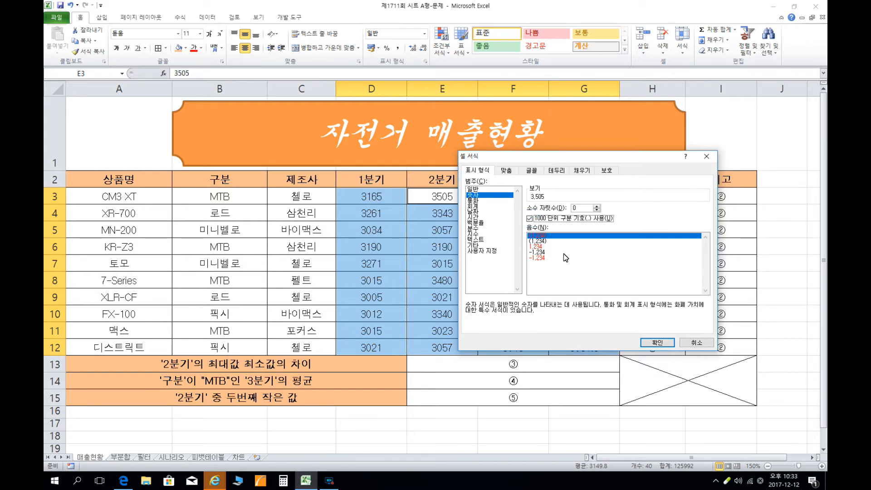
pyautogui.click(658, 341)
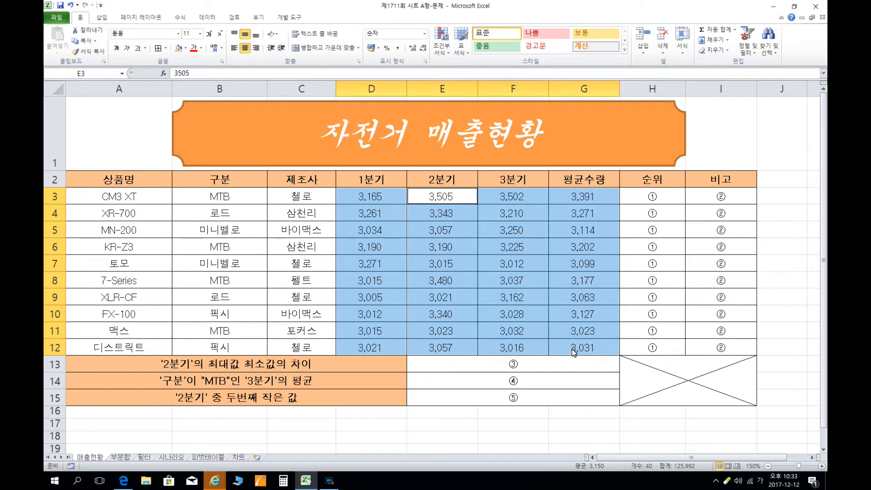
# Apply the custom number format #,##0.0"대" to the 평균수량 cells G3:G12.
pyautogui.moveTo(585, 198); pyautogui.dragTo(593, 348)
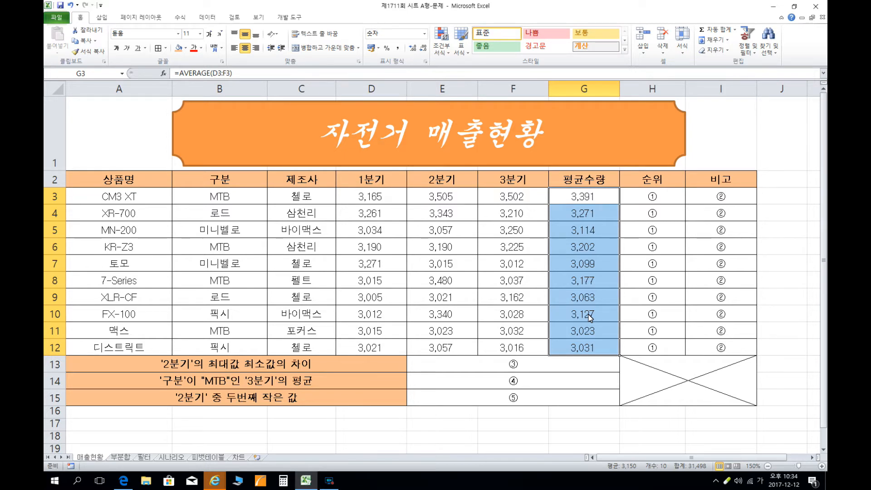
pyautogui.rightClick(586, 214)
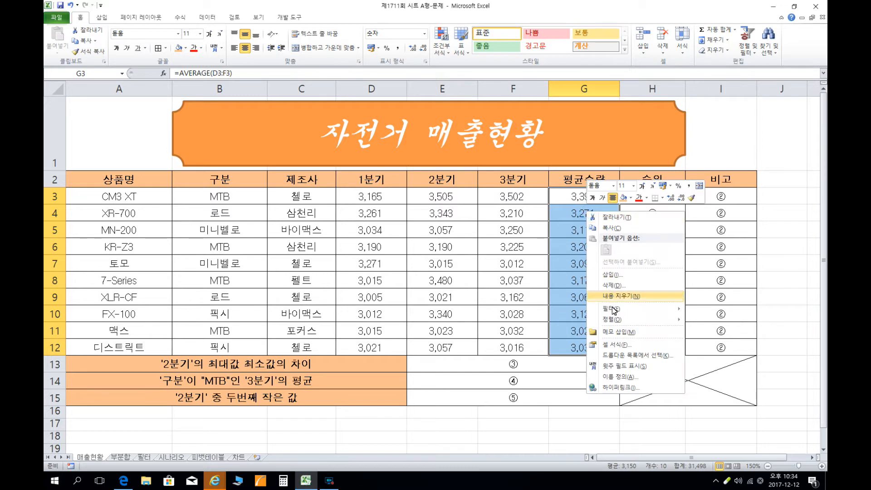
pyautogui.click(617, 344)
pyautogui.moveTo(595, 244); pyautogui.dragTo(579, 112)
pyautogui.click(497, 206)
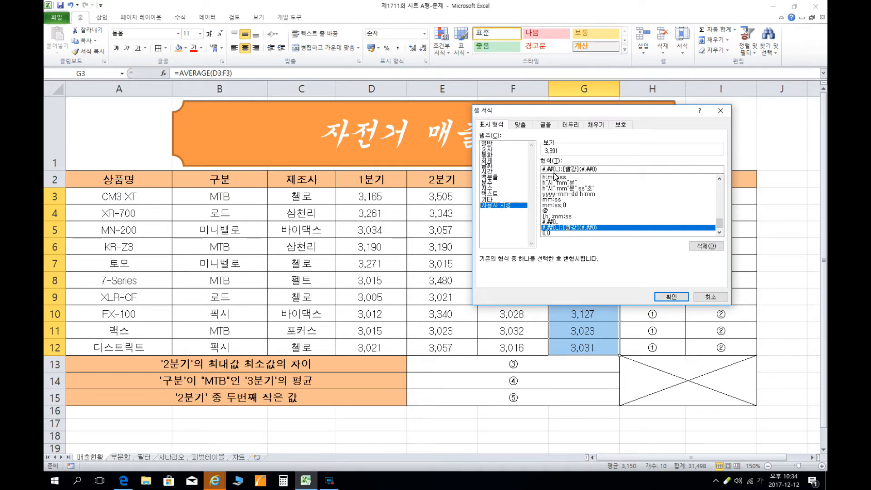
pyautogui.moveTo(554, 169); pyautogui.dragTo(619, 178)
pyautogui.write('0.')
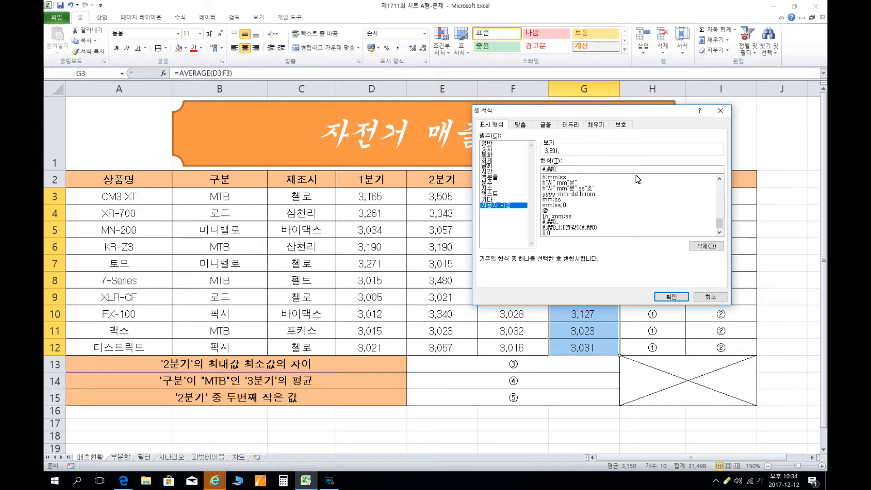
pyautogui.write('0"대"')
pyautogui.click(665, 296)
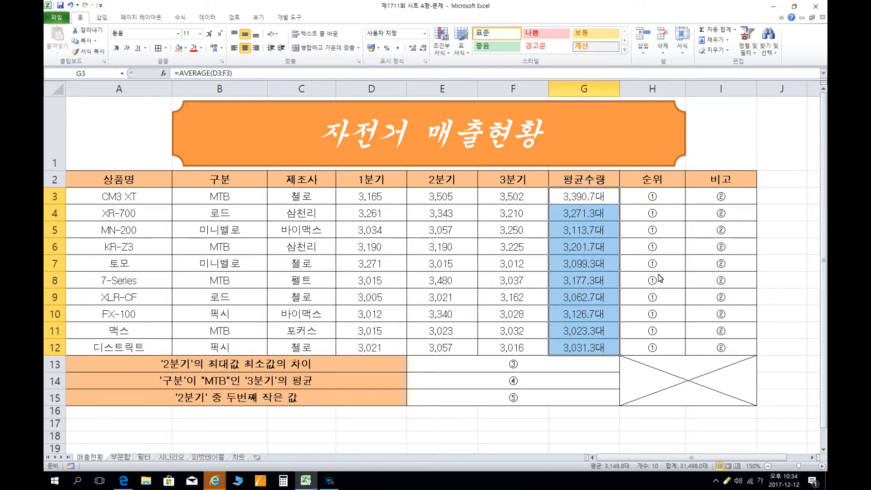
# Apply a custom number format of # followed by the suffix "위" to the 순위 cells H3:H12.
pyautogui.click(663, 196)
pyautogui.moveTo(662, 213); pyautogui.dragTo(653, 347)
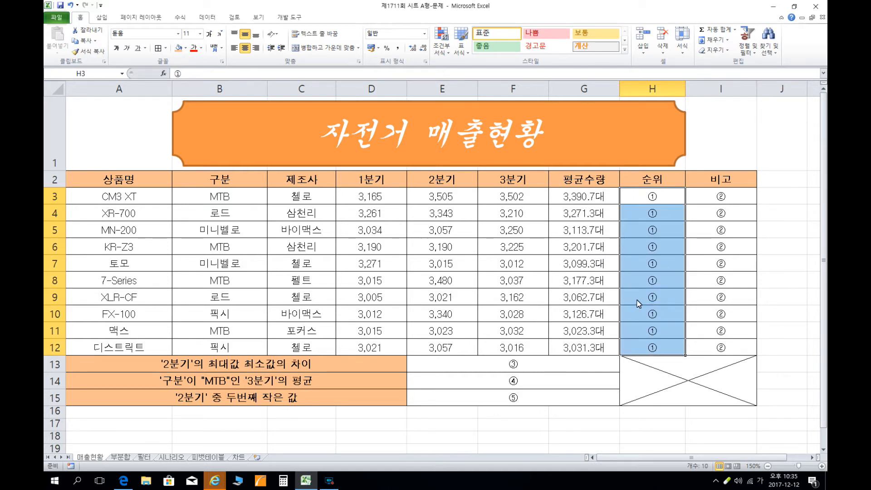
pyautogui.rightClick(664, 253)
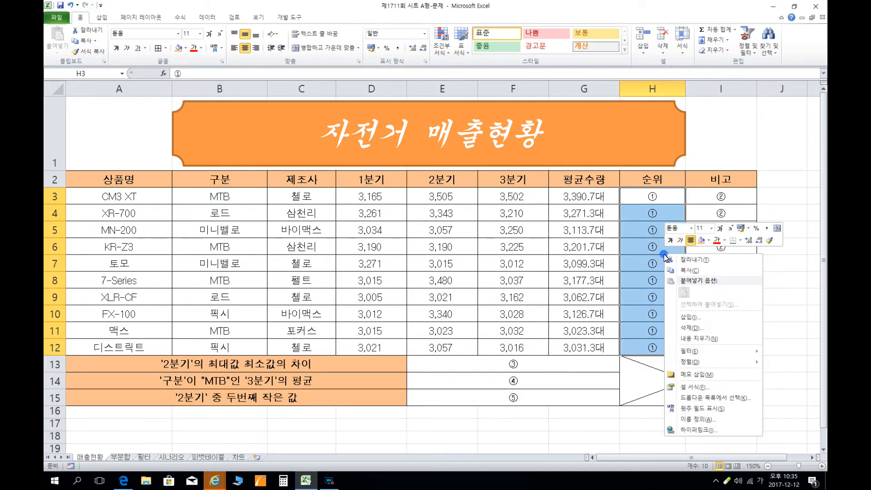
pyautogui.click(694, 387)
pyautogui.moveTo(635, 275); pyautogui.dragTo(520, 105)
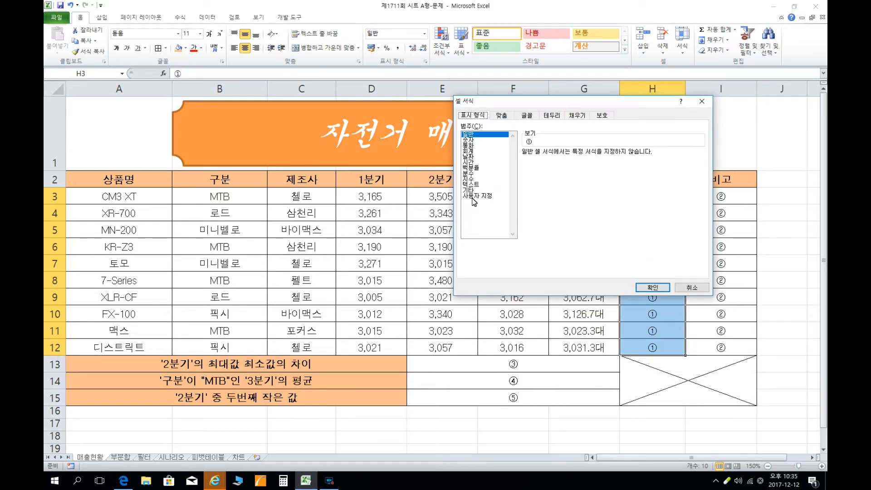
pyautogui.click(472, 196)
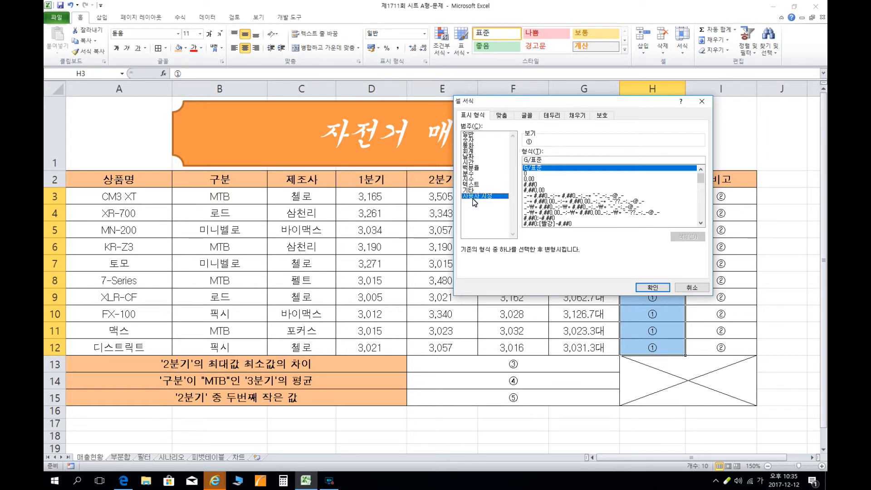
pyautogui.moveTo(544, 161); pyautogui.dragTo(506, 166)
pyautogui.write('$#')
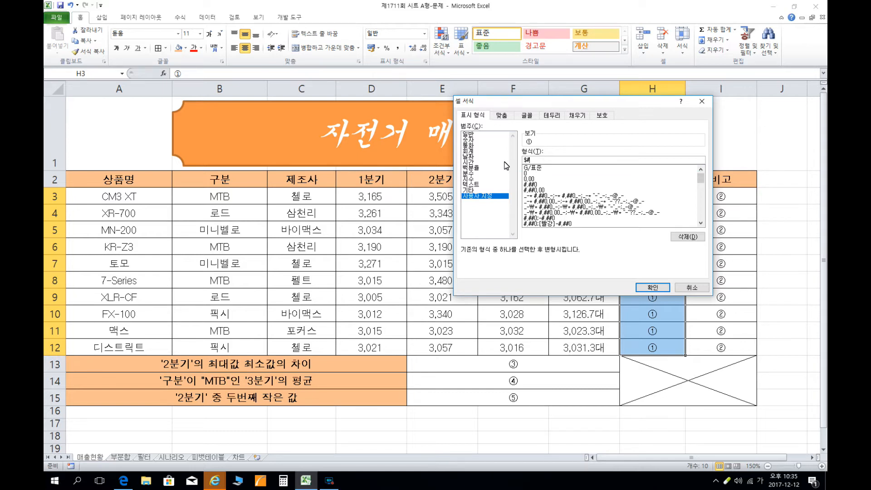
pyautogui.press('BackSpace')
pyautogui.press('BackSpace')
pyautogui.write('#1위"')
pyautogui.click(652, 287)
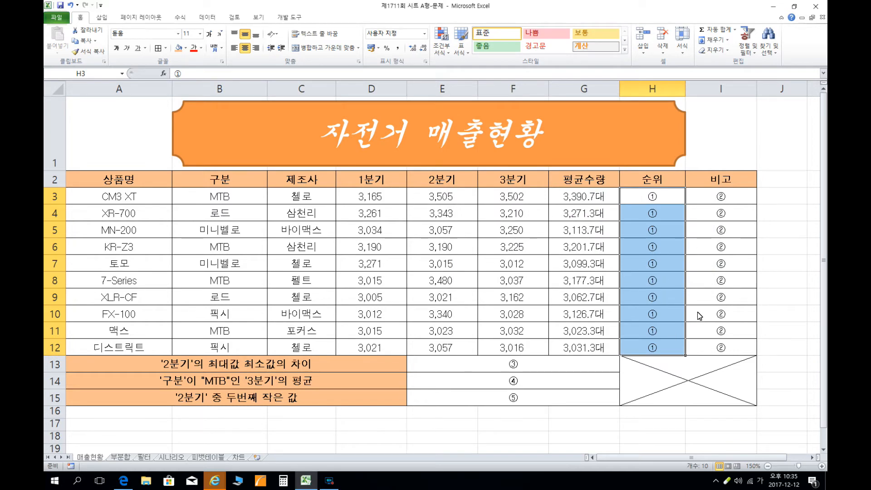
# Start a new conditional formatting rule for A3:I12 that uses a formula to determine which cells to format.
pyautogui.hotkey('alt', 'Tab')
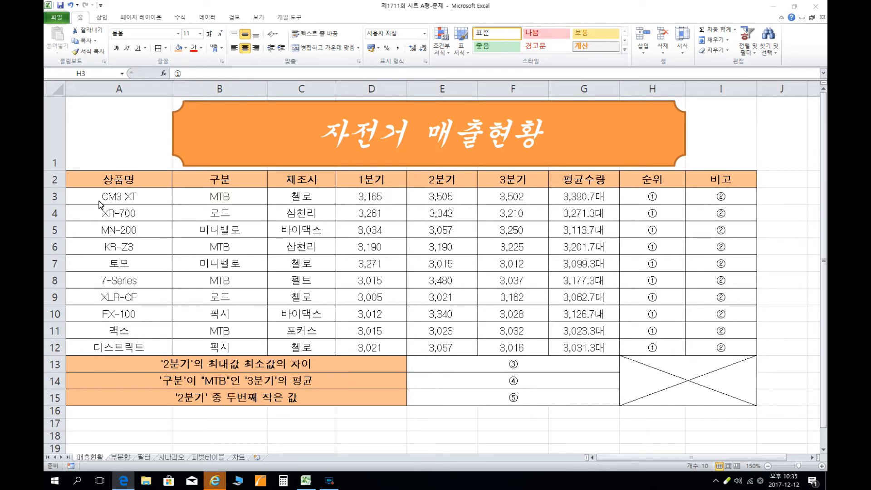
pyautogui.hotkey('alt', 'Tab')
pyautogui.moveTo(94, 196); pyautogui.dragTo(721, 350)
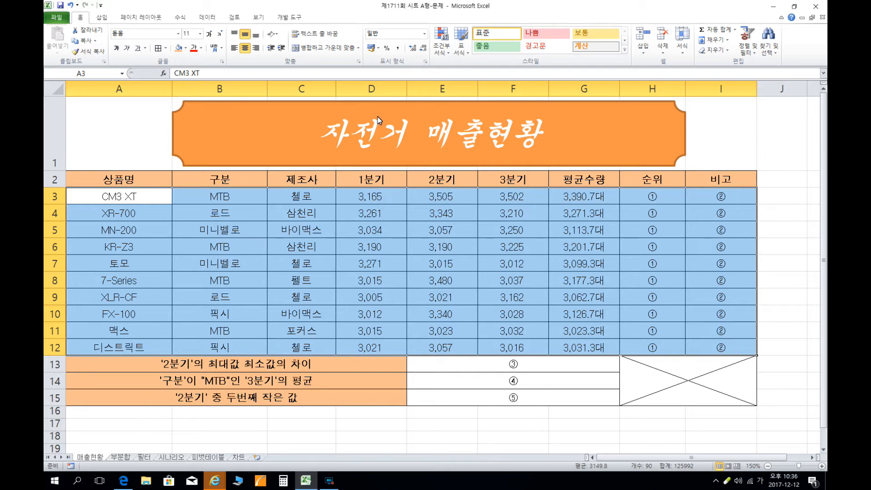
pyautogui.click(440, 50)
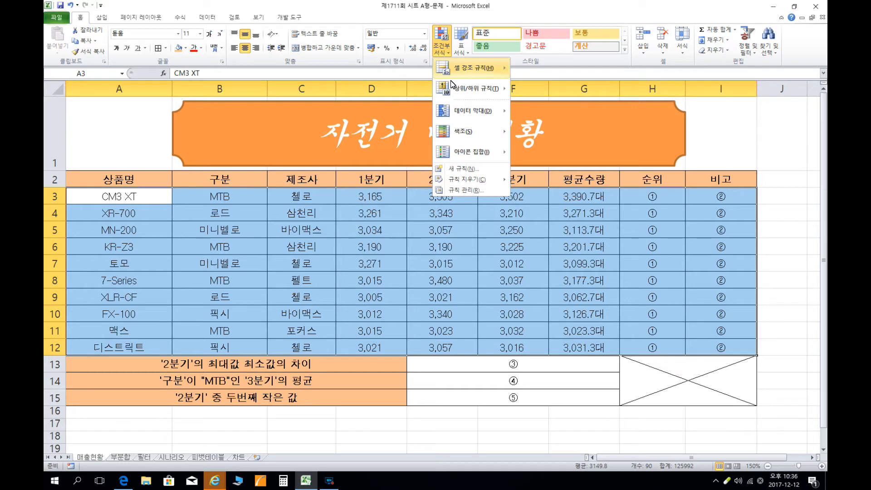
pyautogui.click(469, 168)
pyautogui.moveTo(474, 130); pyautogui.dragTo(655, 131)
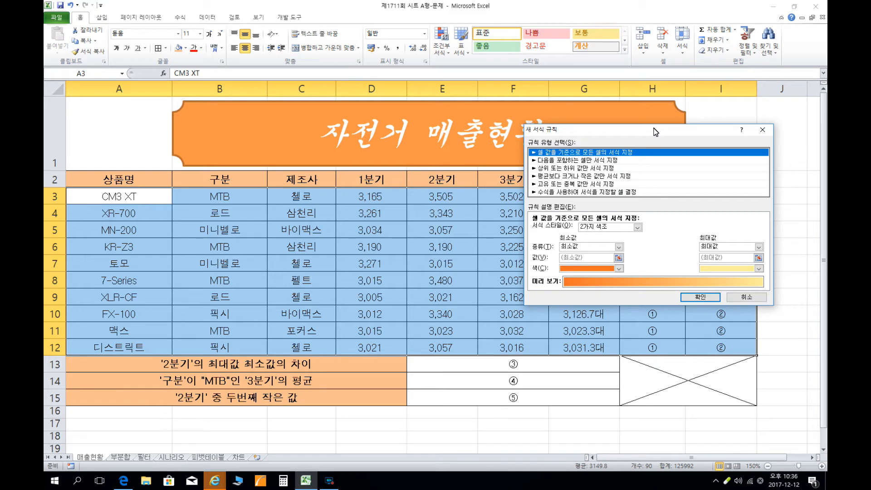
pyautogui.click(556, 192)
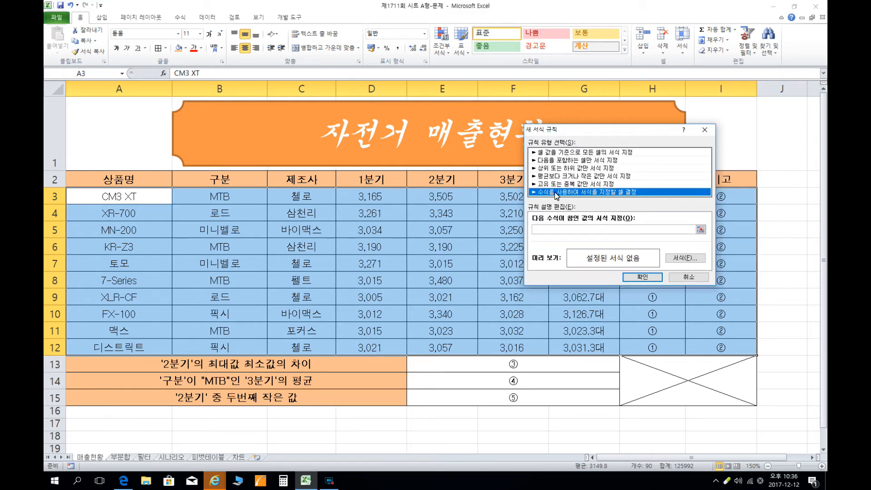
pyautogui.click(553, 228)
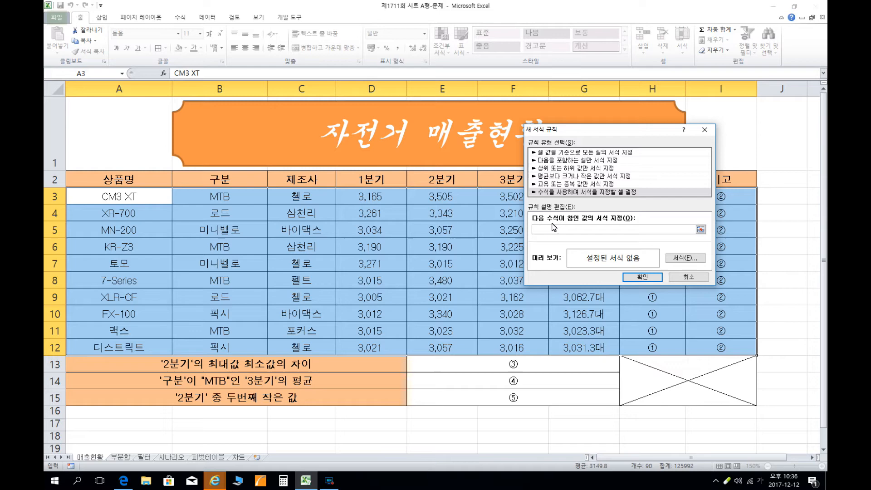
# Enter the rule formula =$B3="MTB" with only the column of the 구분 reference locked.
pyautogui.write('=')
pyautogui.click(210, 194)
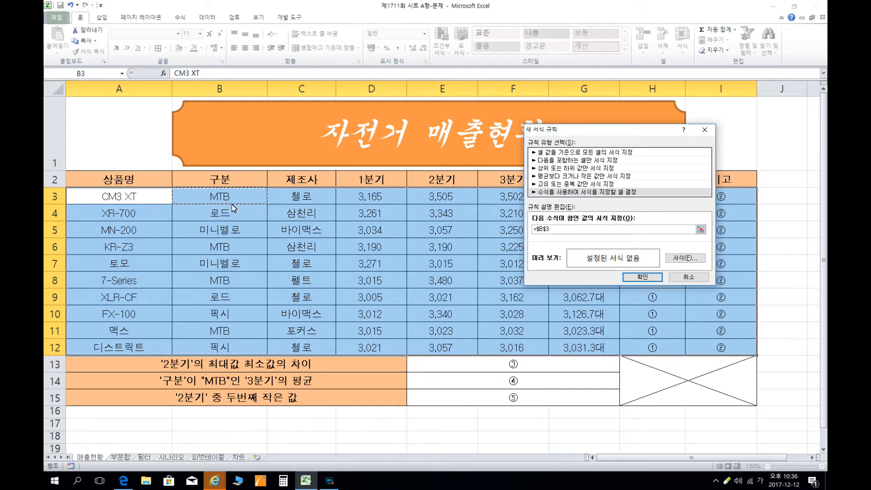
pyautogui.press('F4')
pyautogui.press('F4')
pyautogui.write('=')
pyautogui.press('Hangul')
pyautogui.write('"MTB')
# Give the rule an orange theme font colour and the bold italic style (굵은 기울임꼴), and apply it to the range.
pyautogui.click(692, 262)
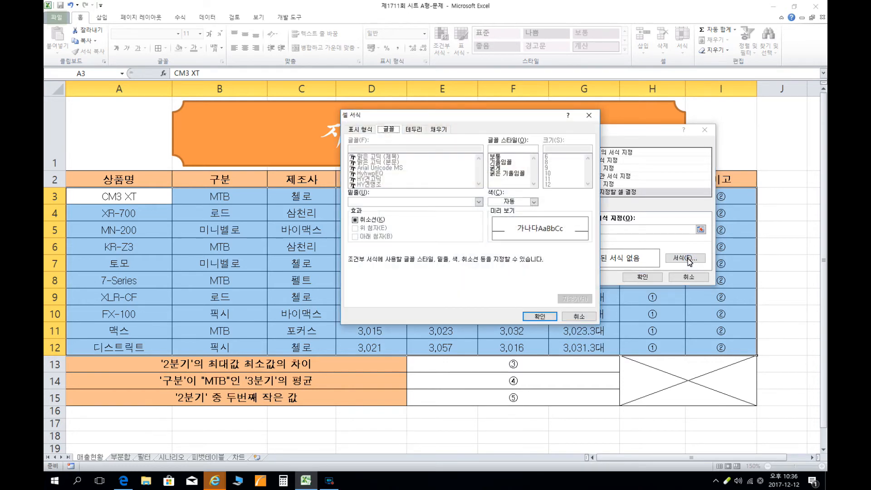
pyautogui.click(534, 202)
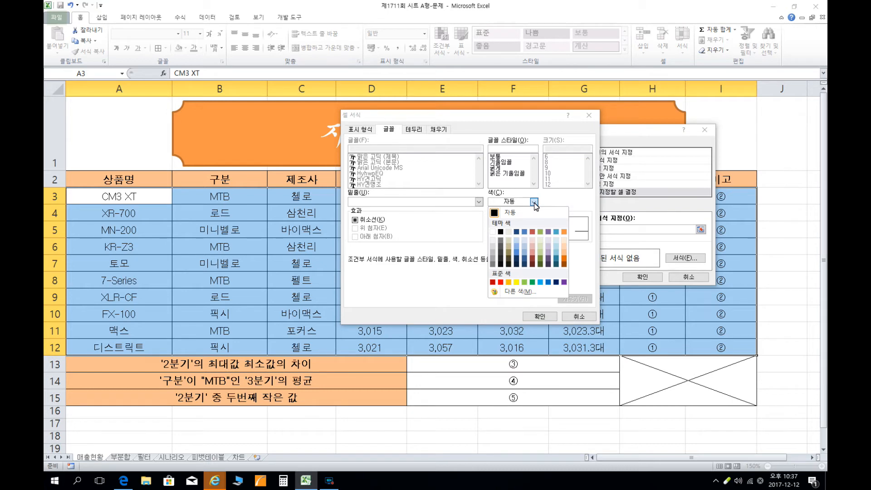
pyautogui.click(563, 232)
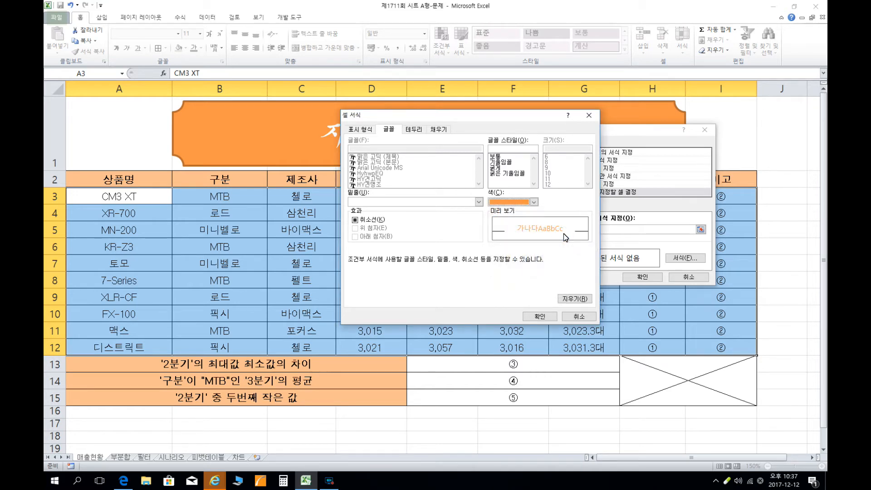
pyautogui.click(508, 175)
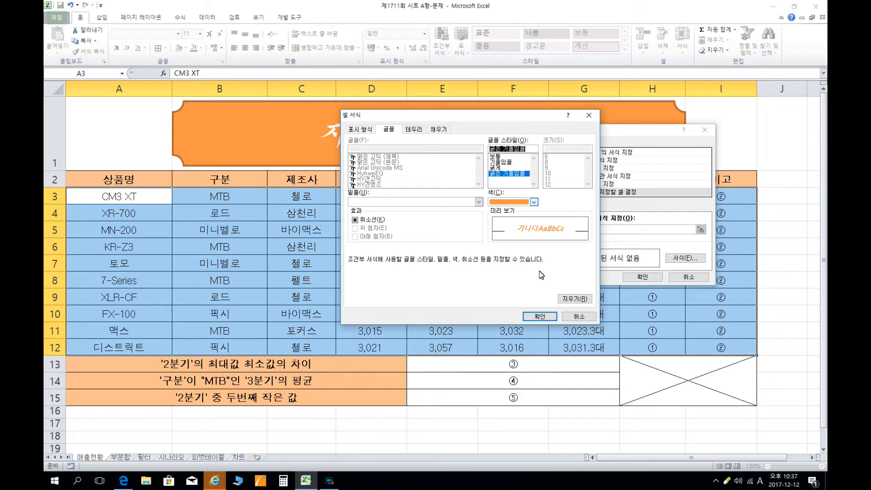
pyautogui.click(540, 316)
pyautogui.click(651, 278)
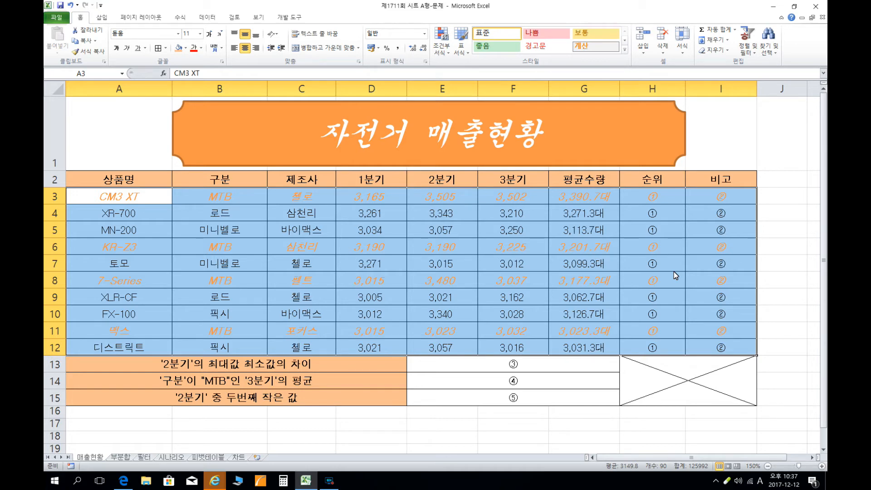
# Replace the placeholders in the 순위 cells H3:H12 with a RANK function and bring up its arguments.
pyautogui.click(788, 267)
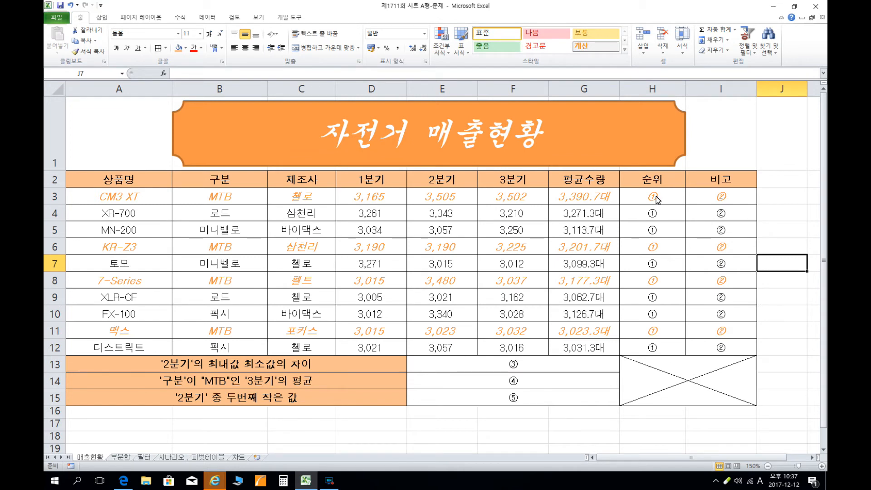
pyautogui.moveTo(669, 197); pyautogui.dragTo(657, 347)
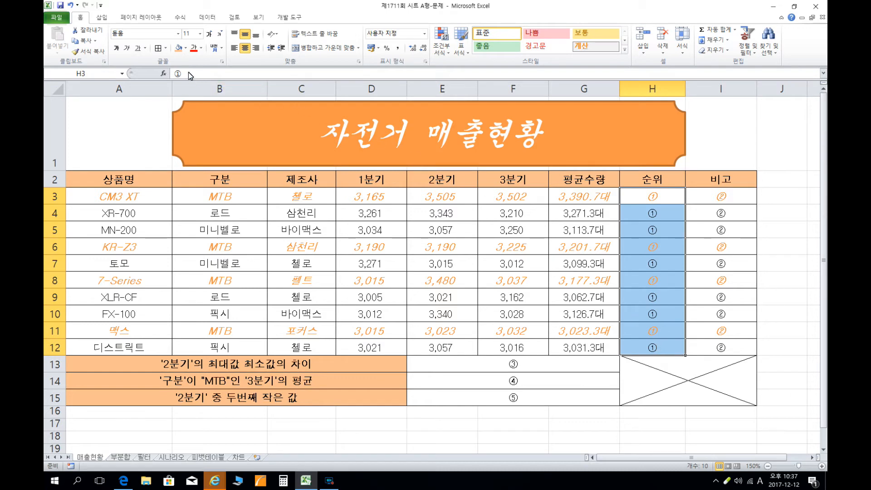
pyautogui.click(165, 73)
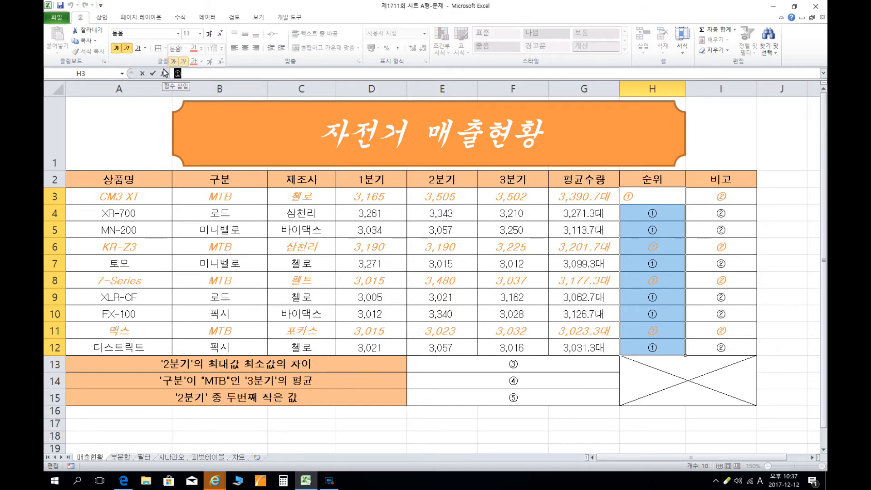
pyautogui.write('r')
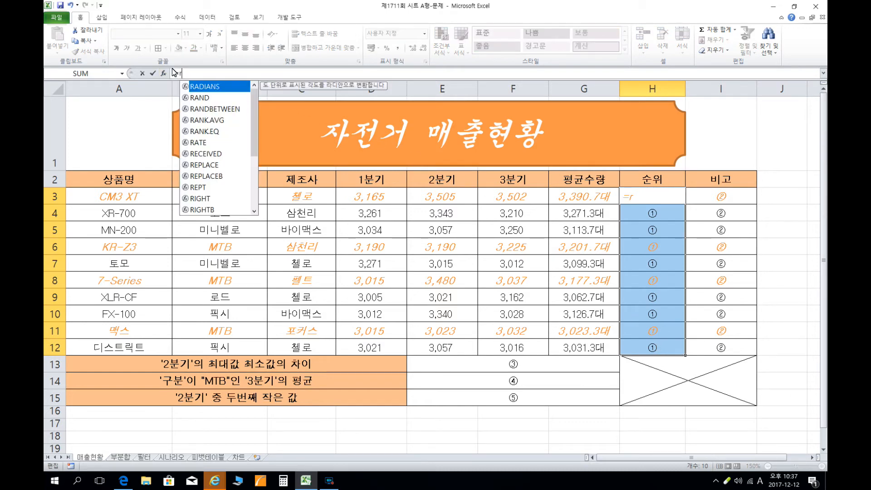
pyautogui.write('ank()')
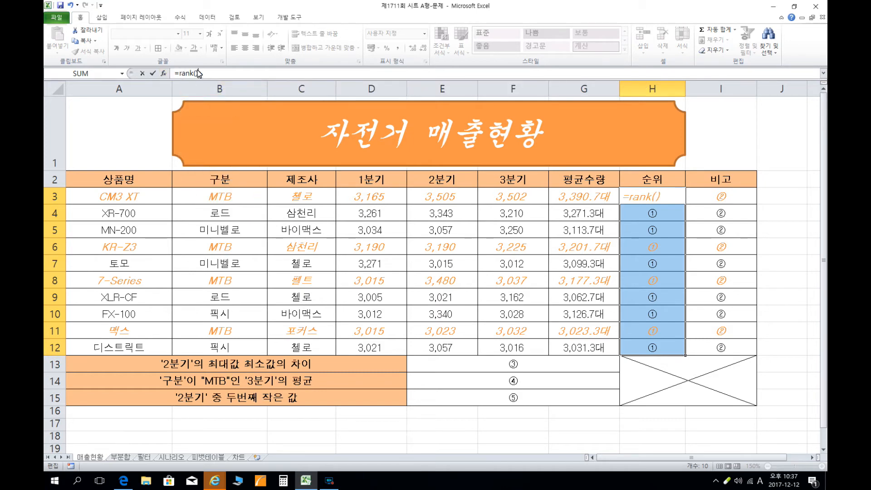
pyautogui.click(163, 74)
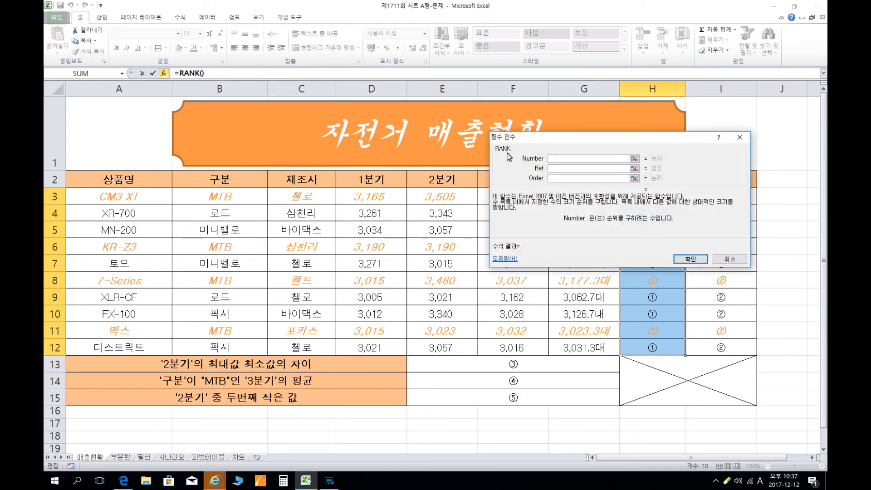
# Rank D3 against the absolute range $D$3:$D$12 with the order left empty, and fill the formula into H3:H12.
pyautogui.moveTo(563, 143); pyautogui.dragTo(548, 51)
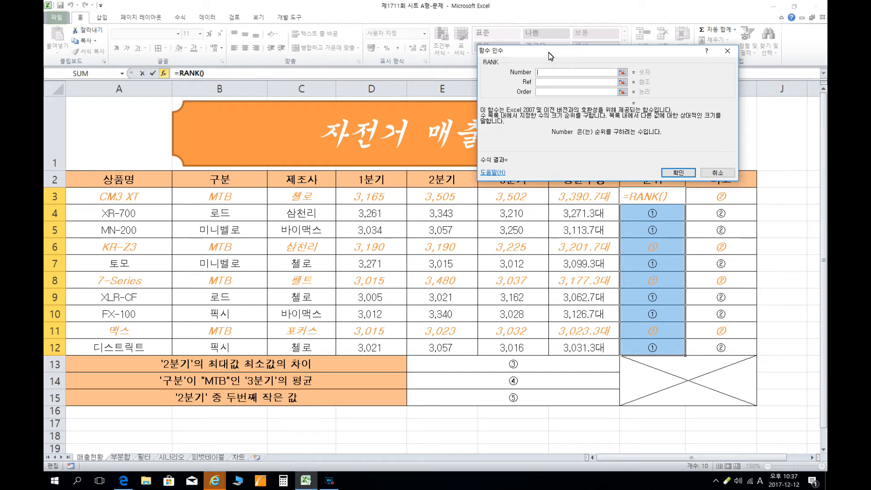
pyautogui.moveTo(548, 53); pyautogui.dragTo(548, 53)
pyautogui.click(383, 198)
pyautogui.click(551, 86)
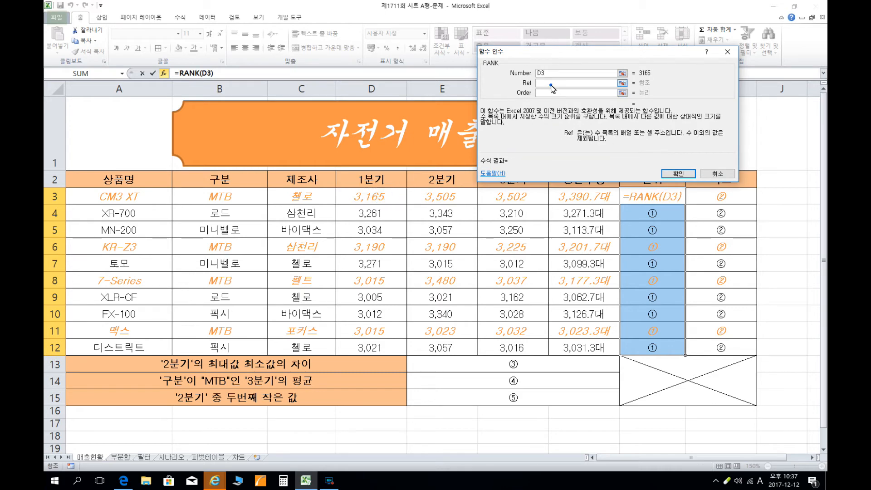
pyautogui.moveTo(378, 200); pyautogui.dragTo(384, 345)
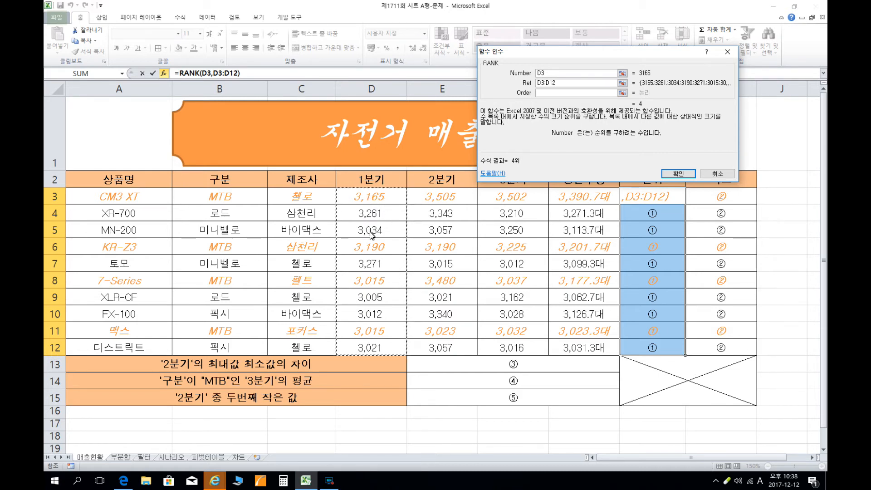
pyautogui.press('F4')
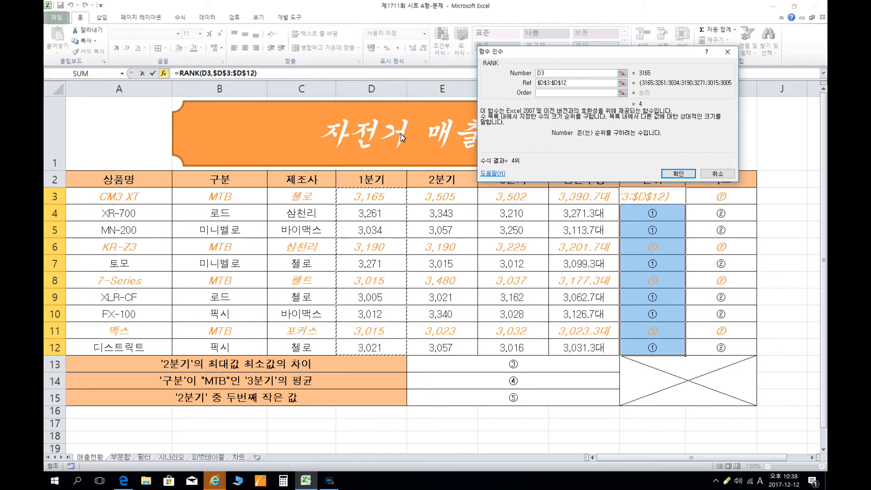
pyautogui.click(547, 94)
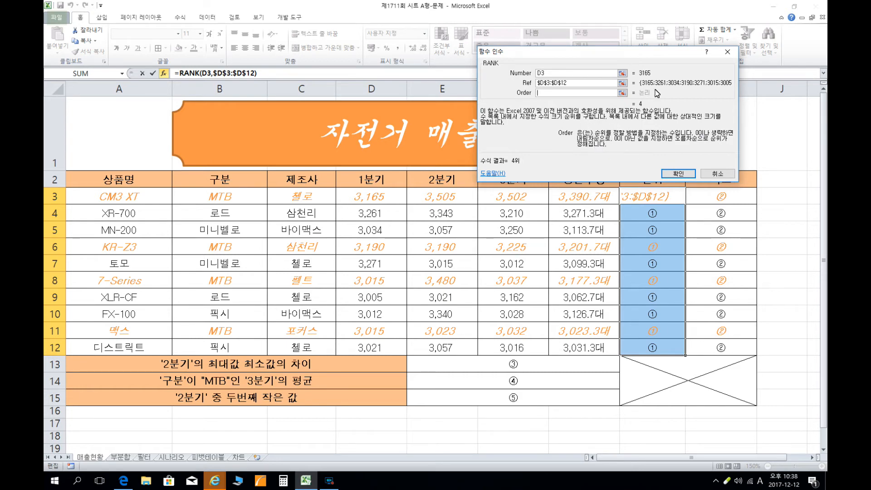
pyautogui.moveTo(528, 56); pyautogui.dragTo(533, 124)
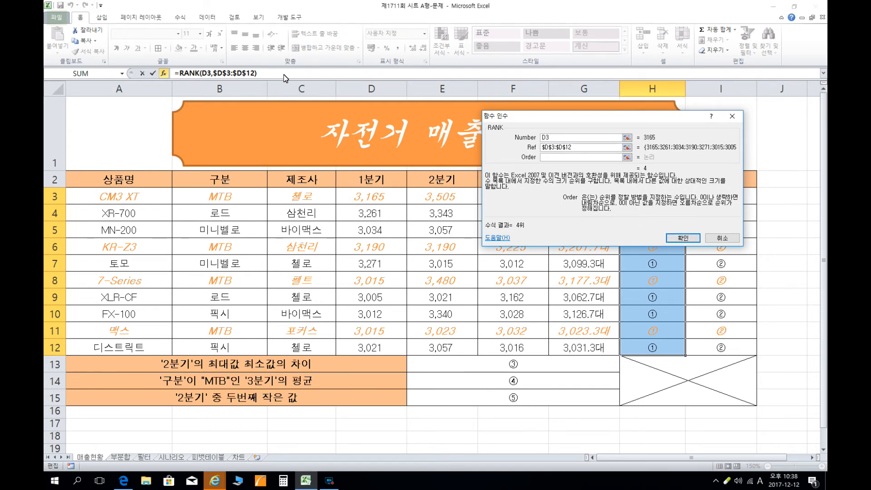
pyautogui.hotkey('ctrl', 'Return')
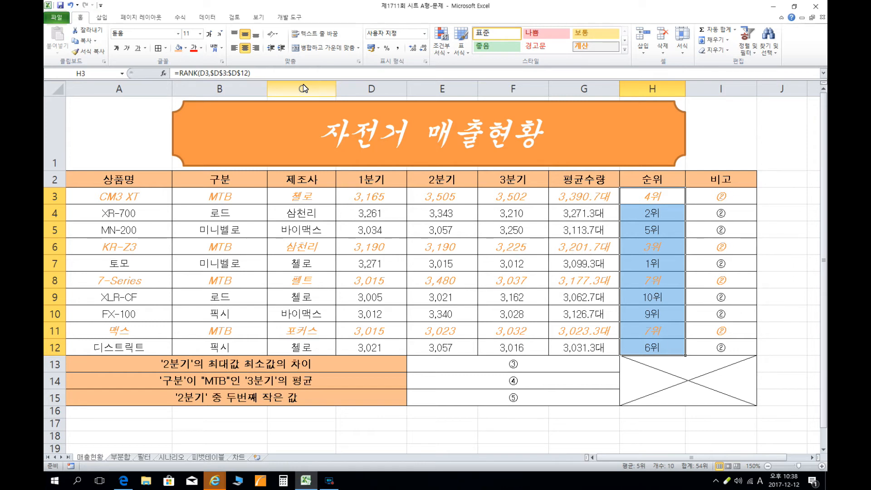
# Replace the placeholders in the 비고 cells I3:I12 with an IF function and bring up its arguments.
pyautogui.moveTo(709, 195); pyautogui.dragTo(719, 349)
pyautogui.moveTo(188, 74); pyautogui.dragTo(158, 74)
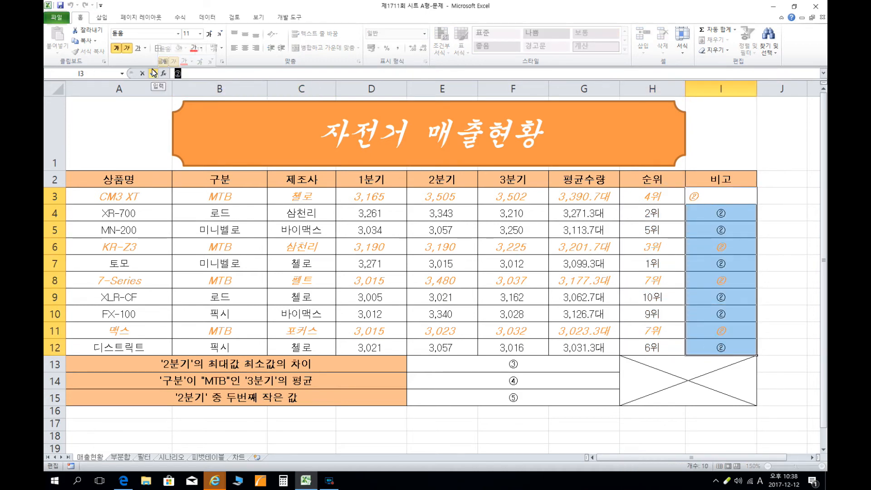
pyautogui.write('=')
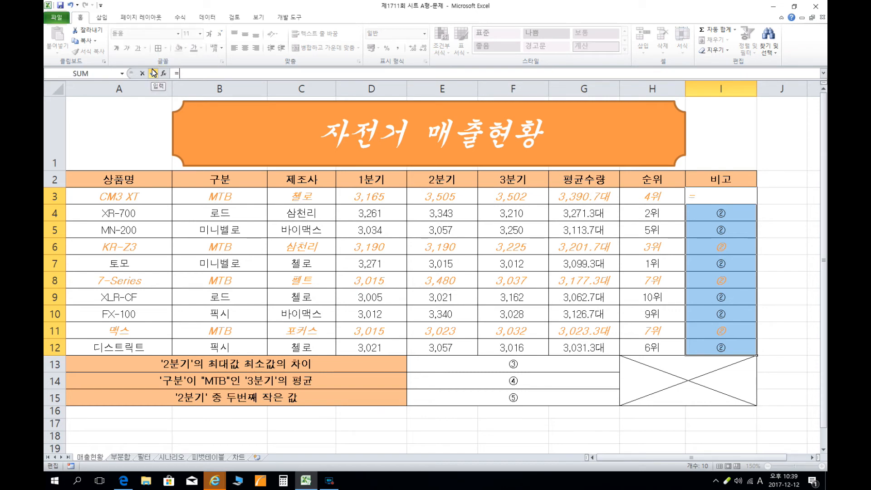
pyautogui.write('if()')
pyautogui.click(164, 73)
pyautogui.moveTo(559, 120); pyautogui.dragTo(529, 210)
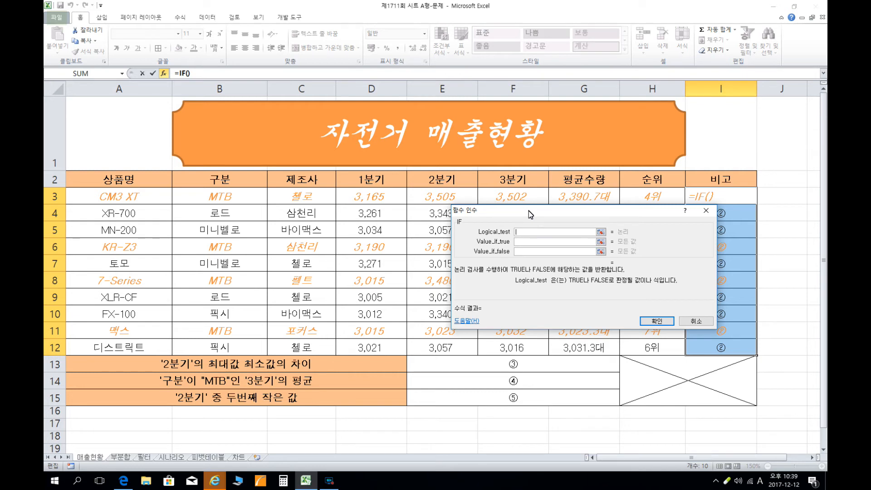
# Set the IF function's logical test to G3>=3100.
pyautogui.click(573, 198)
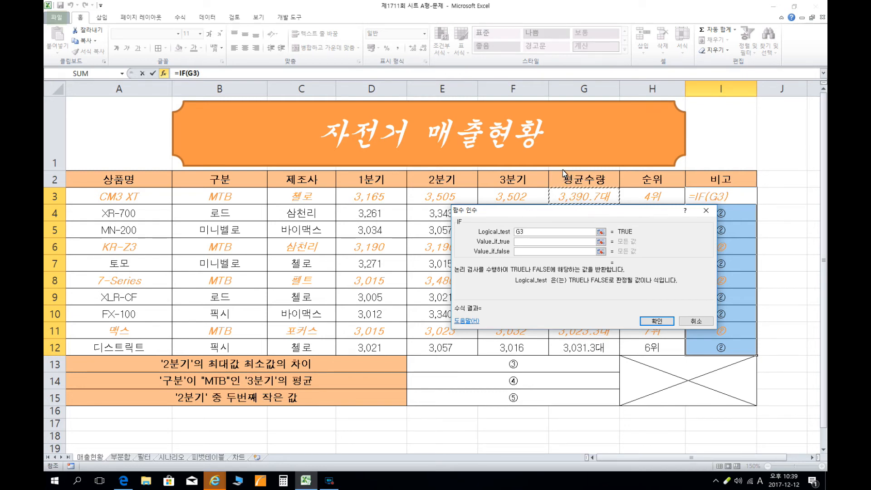
pyautogui.write('>=3100')
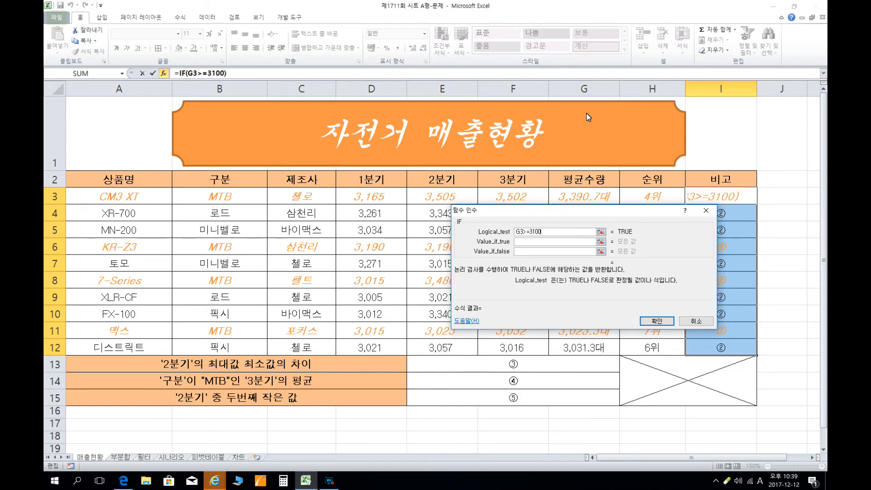
pyautogui.press('Tab')
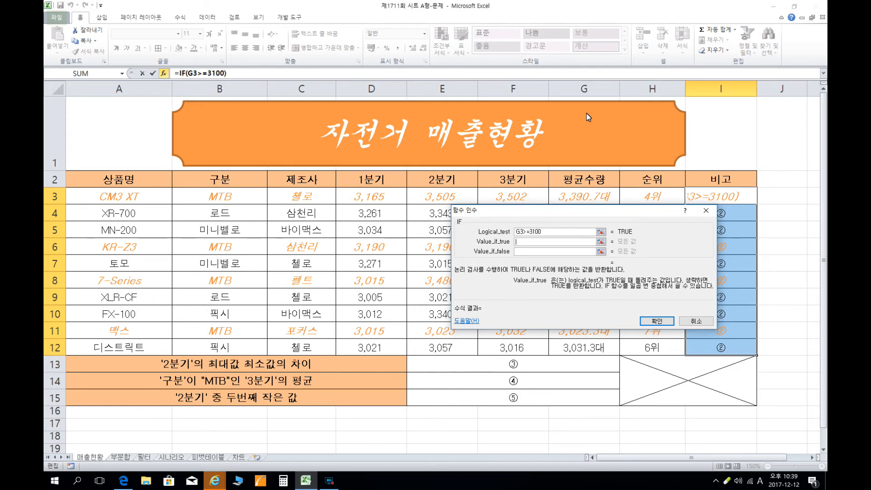
# Return "인기상품" when the test is true and an empty string "" when false, and fill the formula into I3:I12.
pyautogui.write('dls')
pyautogui.press('BackSpace')
pyautogui.press('BackSpace')
pyautogui.press('BackSpace')
pyautogui.press('Hangul')
pyautogui.write('이ㄴ기상품')
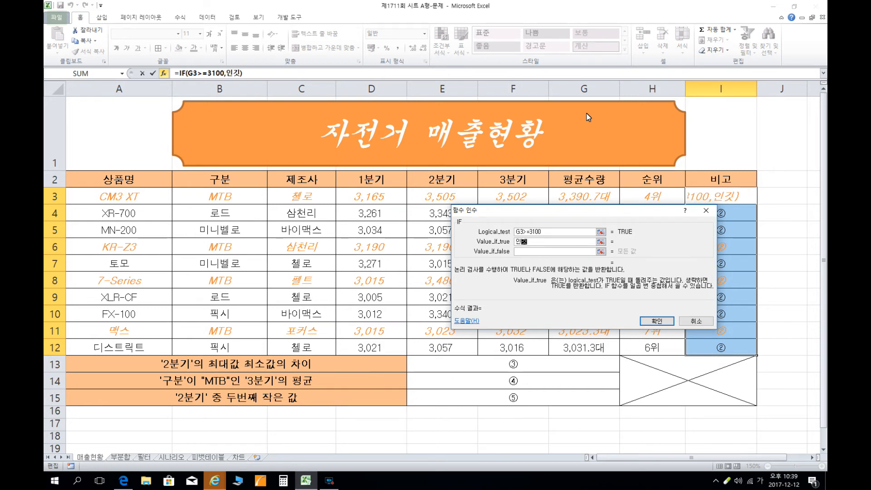
pyautogui.press('Tab')
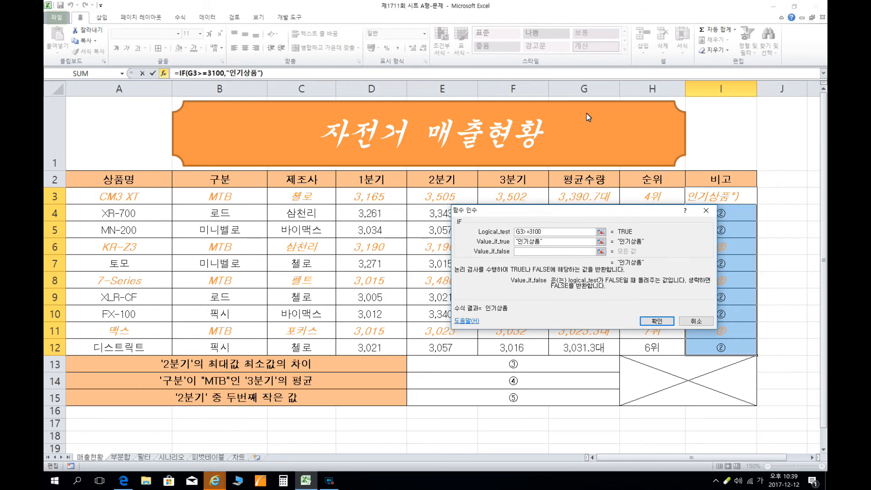
pyautogui.write('""')
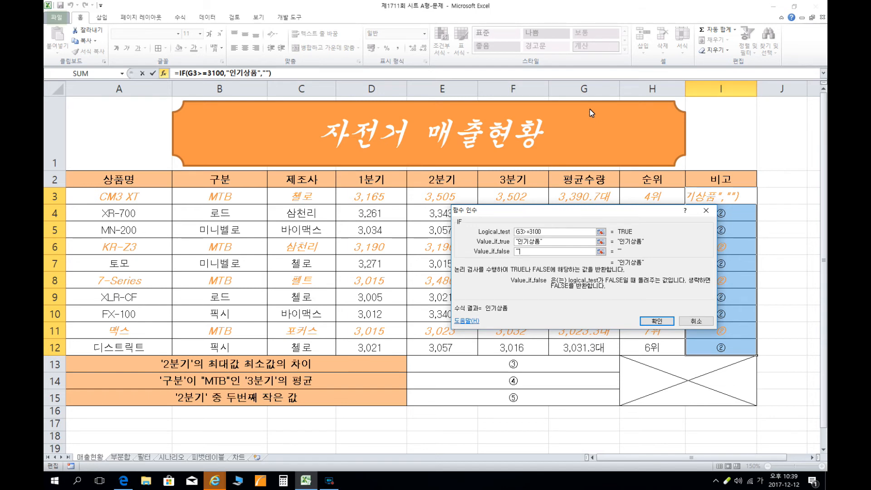
pyautogui.hotkey('ctrl', 'Return')
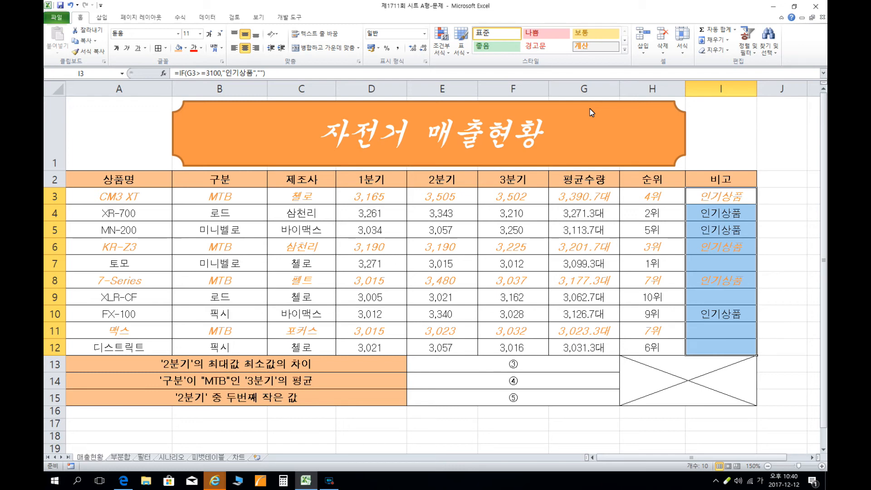
# Replace the placeholder in E13, beside the '2분기' maximum-minimum difference label, with the start of a MAX formula, =max(.
pyautogui.click(520, 365)
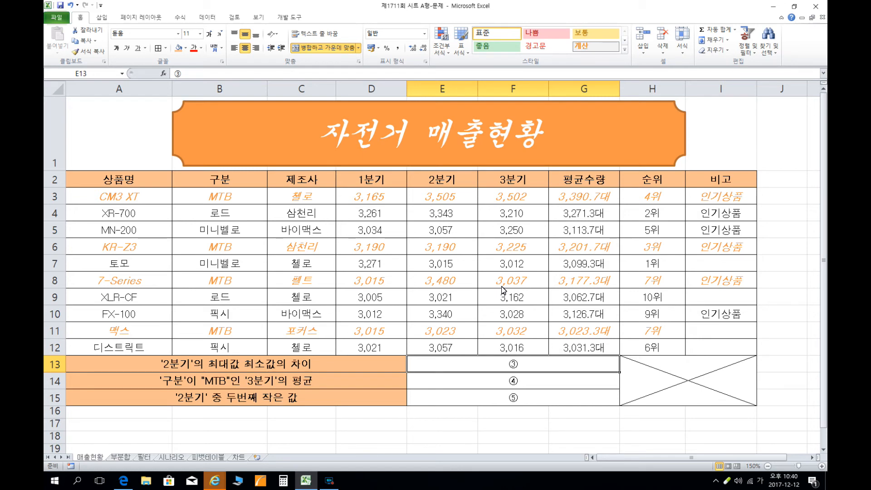
pyautogui.click(198, 75)
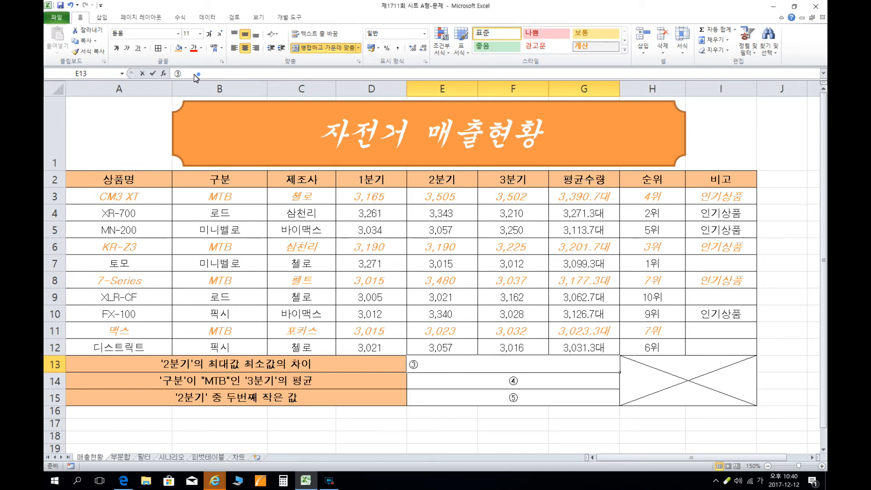
pyautogui.press('BackSpace')
pyautogui.write('=')
pyautogui.write('ㅡㅁ')
pyautogui.press('BackSpace')
pyautogui.press('BackSpace')
pyautogui.press('Hangul')
pyautogui.write('max(')
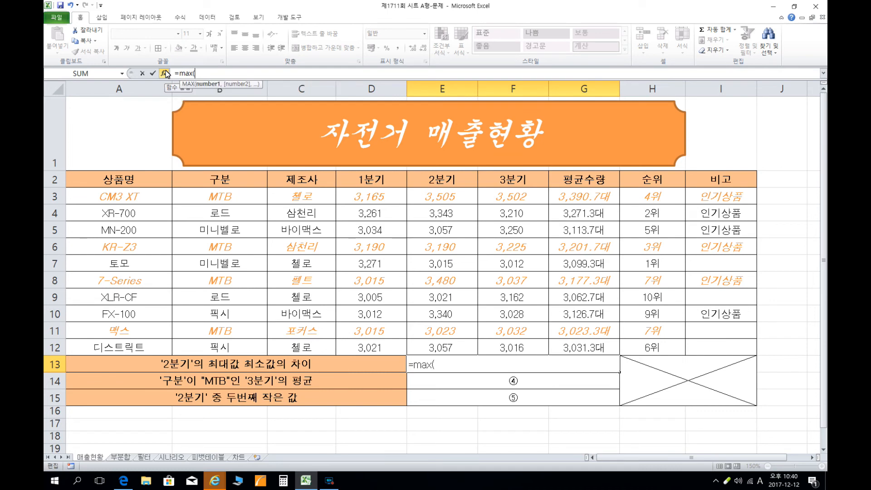